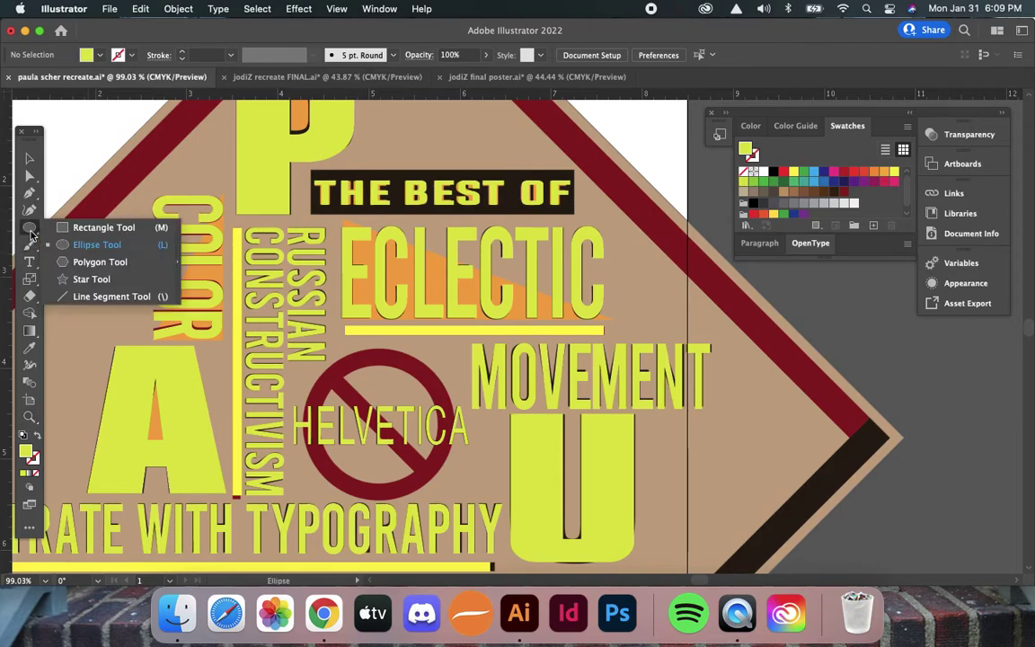
# - Draw a rectangle covering the dark banner around THE BEST OF and fill it with red
pyautogui.click(79, 232)
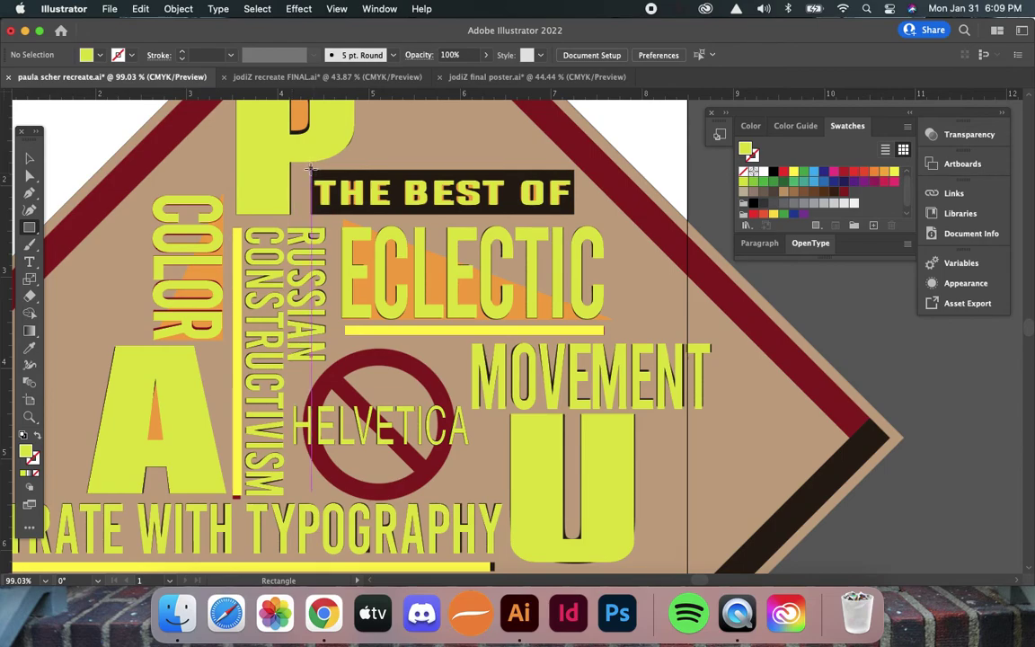
pyautogui.moveTo(309, 167); pyautogui.dragTo(576, 212)
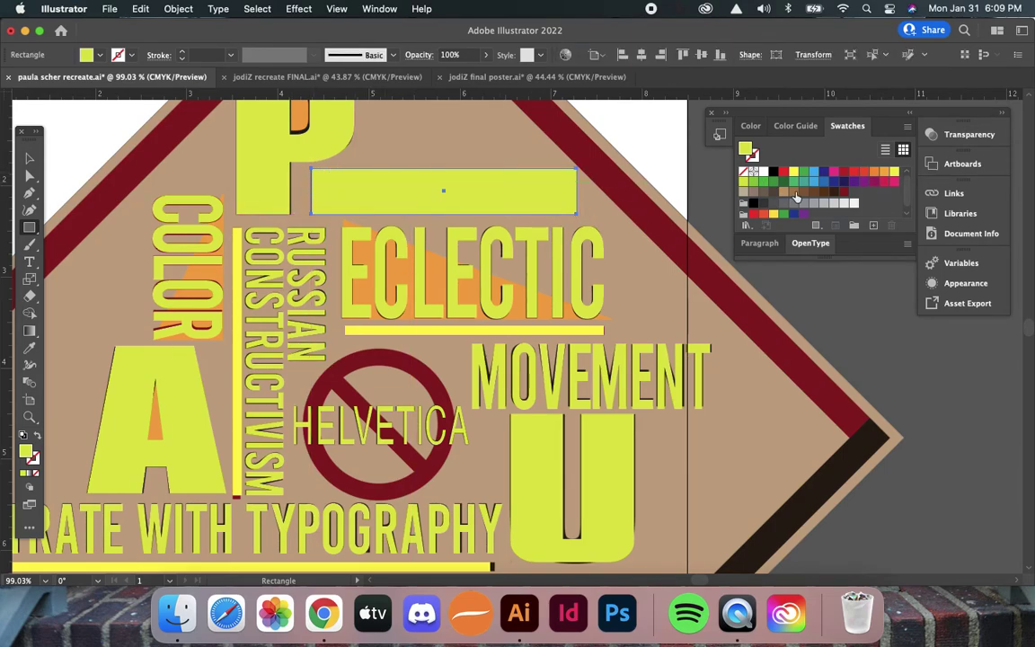
pyautogui.click(783, 172)
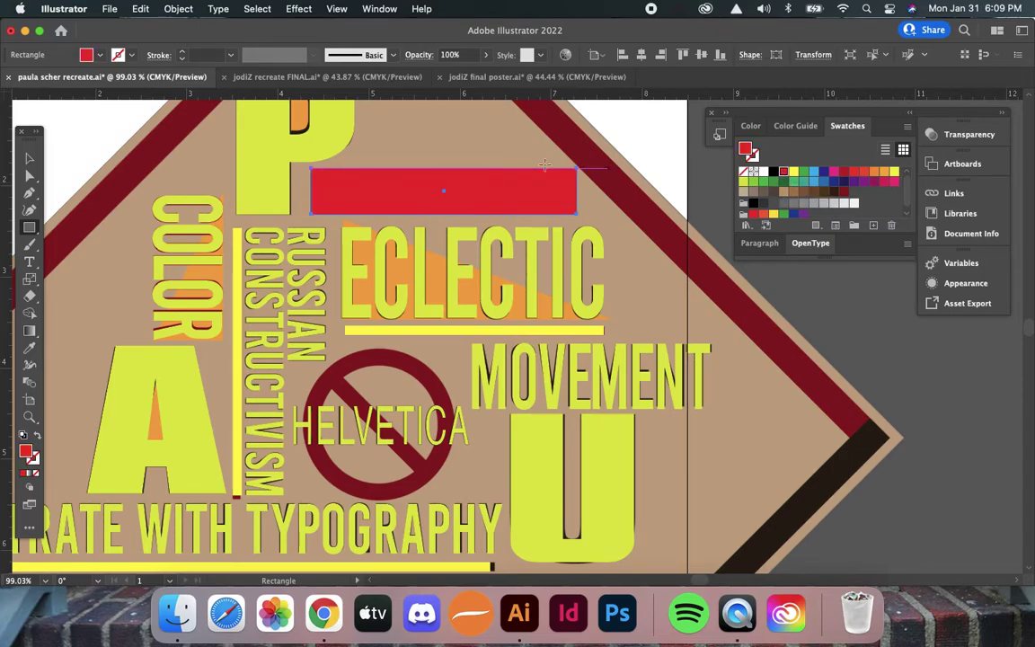
# - Move the red rectangle directly behind the THE BEST OF text
pyautogui.click(28, 159)
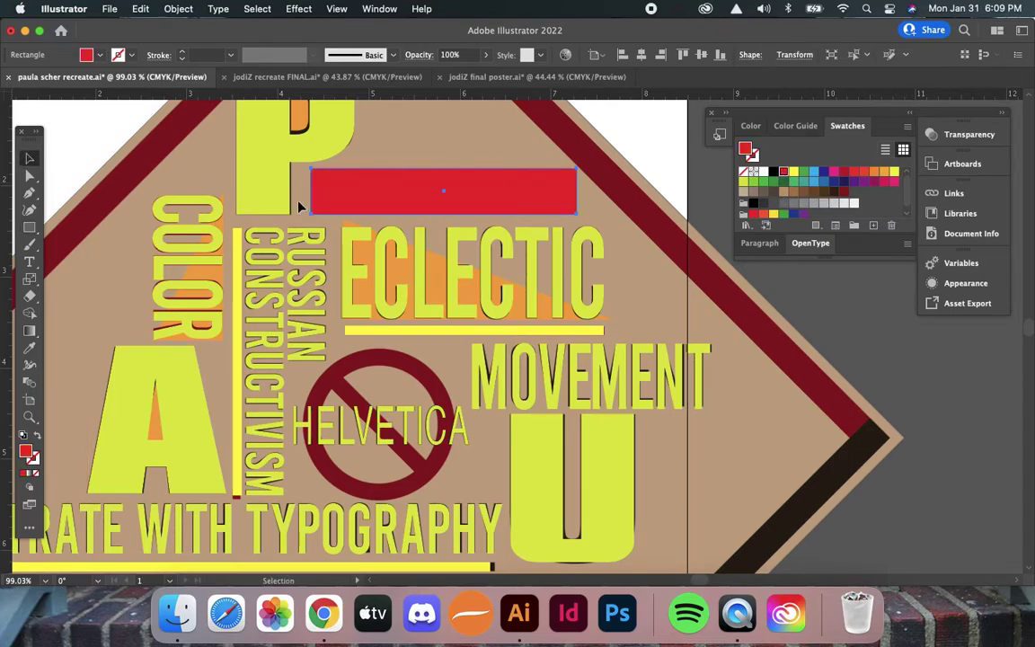
pyautogui.press('Delete')
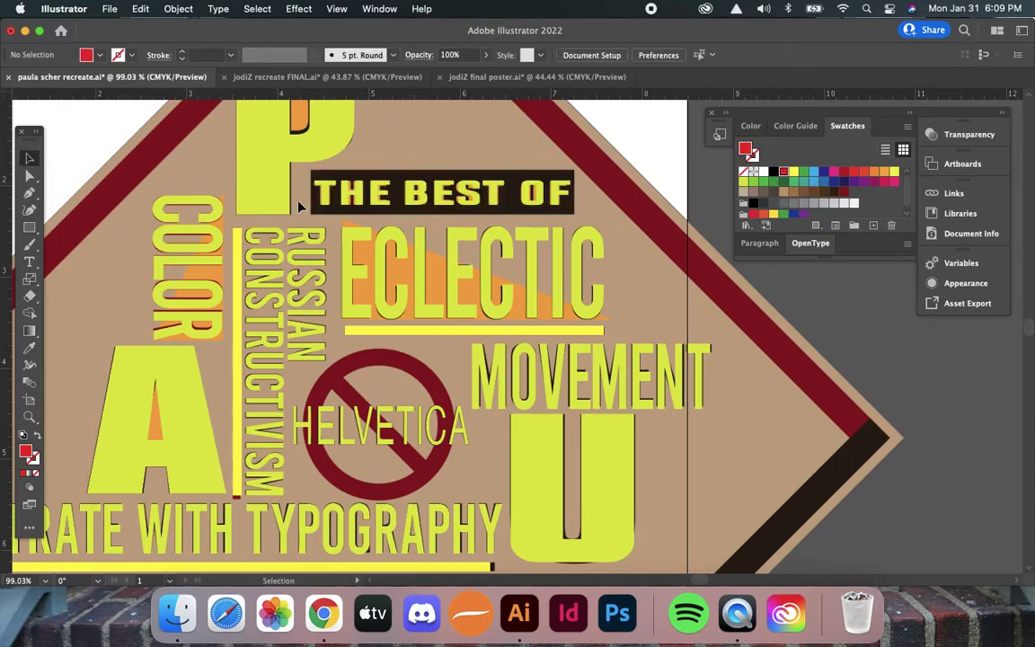
pyautogui.click(446, 211)
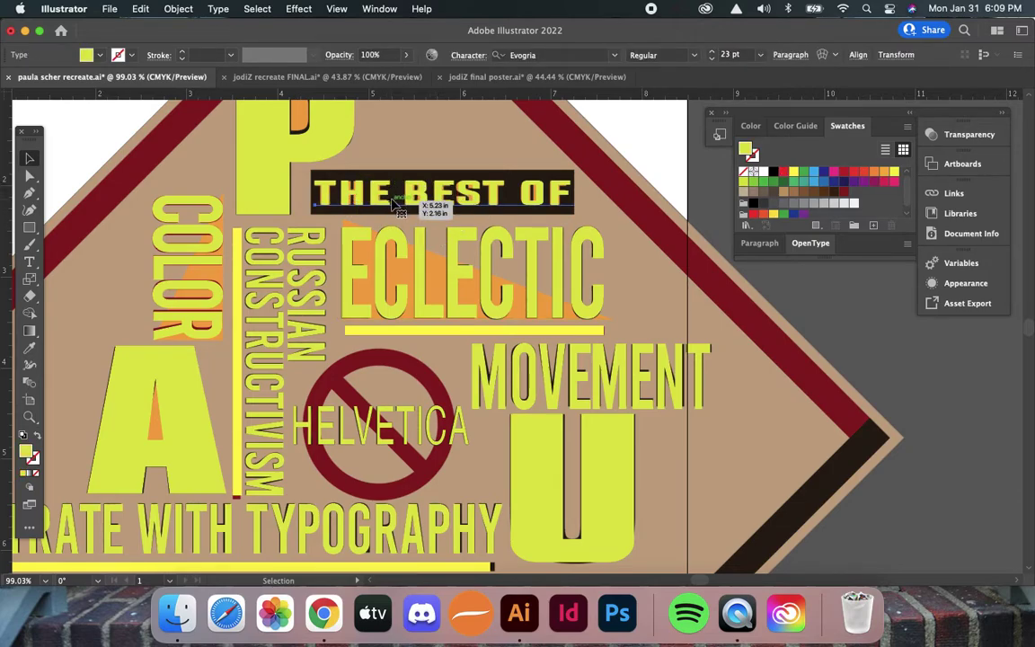
pyautogui.click(353, 178)
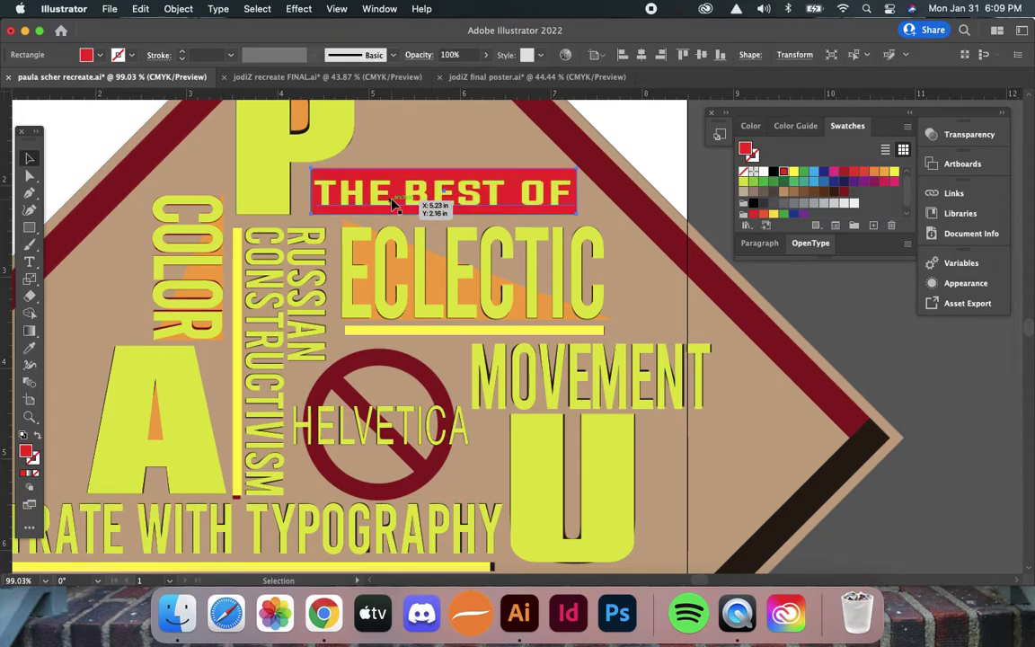
# - Duplicate the red banner rectangle and align the copy over the lower half of the word ECLECTIC
pyautogui.click(651, 109)
pyautogui.click(565, 174)
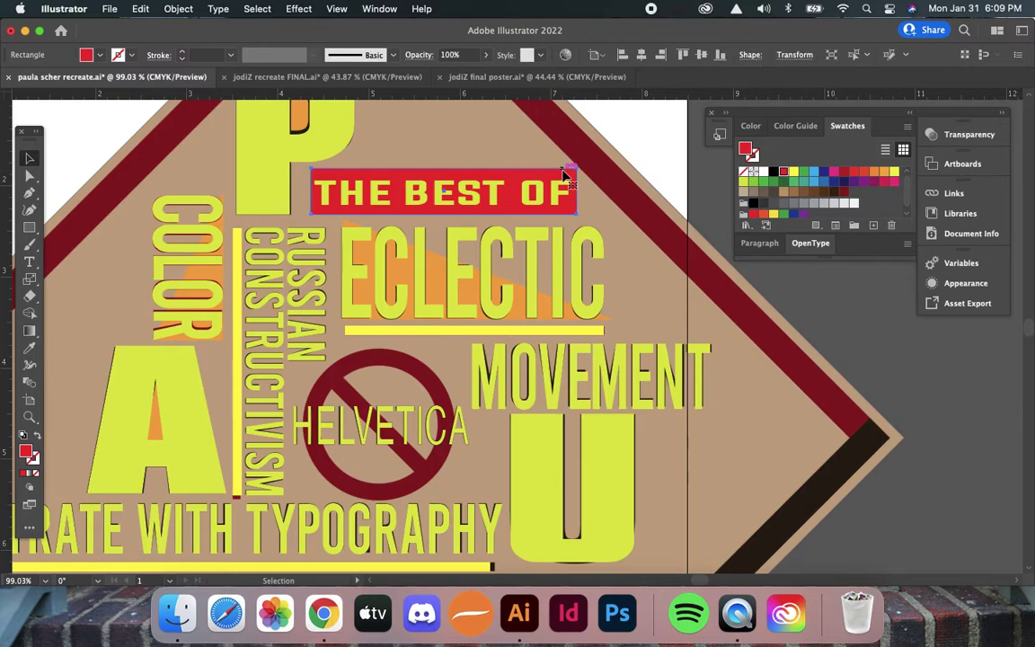
pyautogui.press('super+c')
pyautogui.press('super+v')
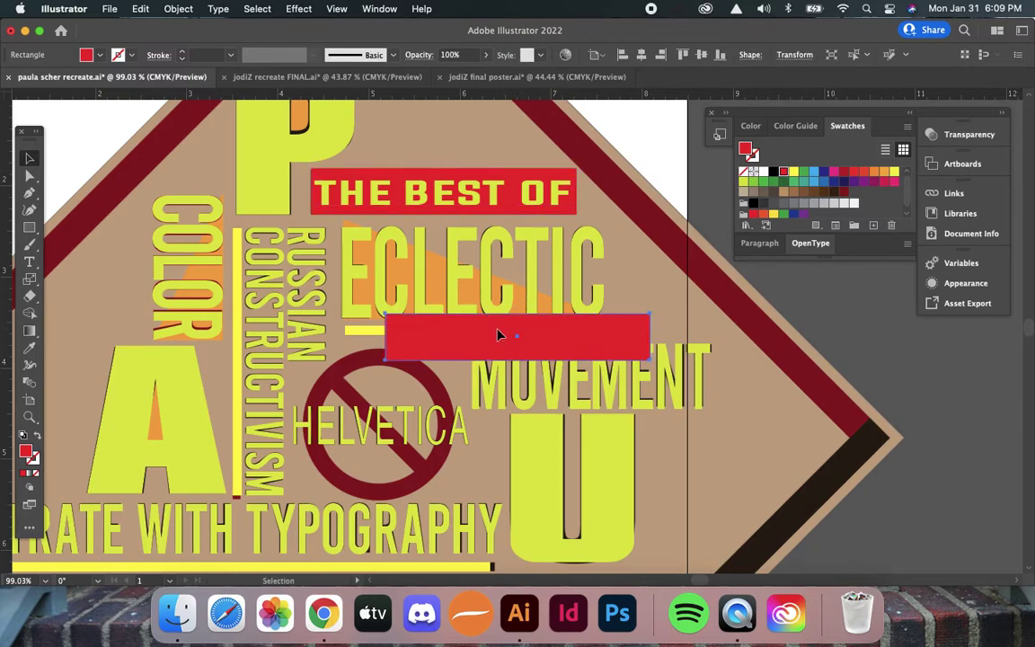
pyautogui.moveTo(500, 335); pyautogui.dragTo(456, 296)
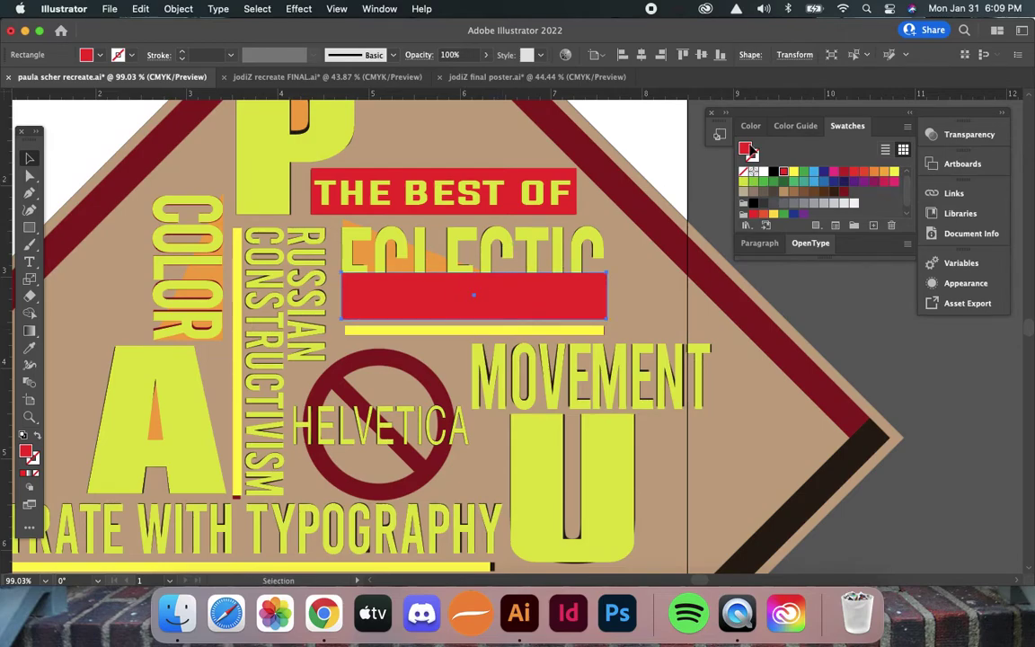
# - Give the copied rectangle over ECLECTIC no fill and a red stroke
pyautogui.click(744, 172)
pyautogui.press('x')
pyautogui.click(783, 172)
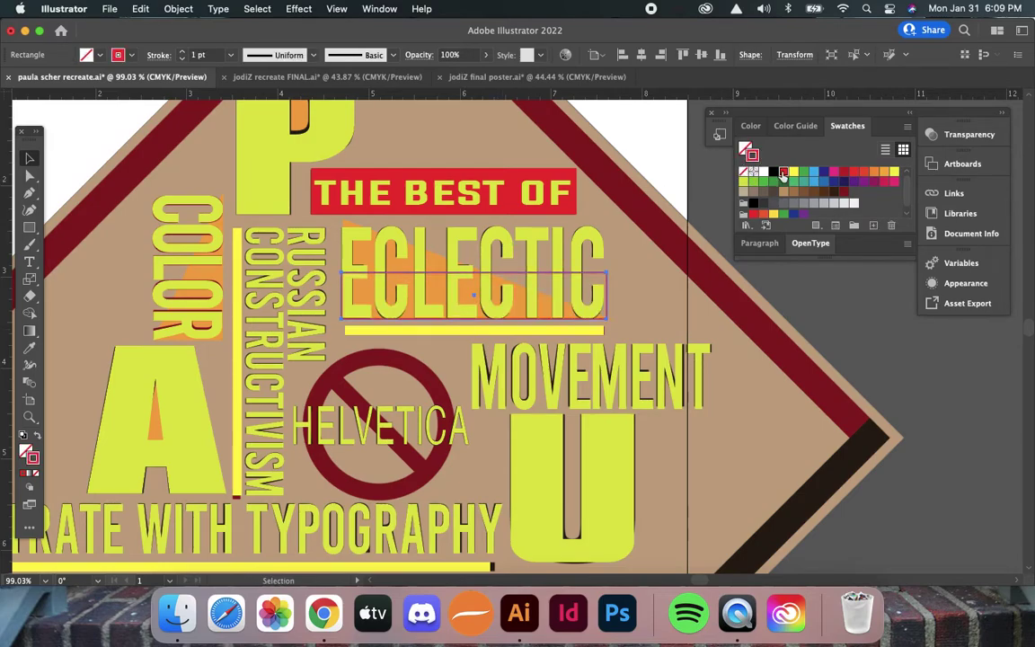
pyautogui.click(627, 268)
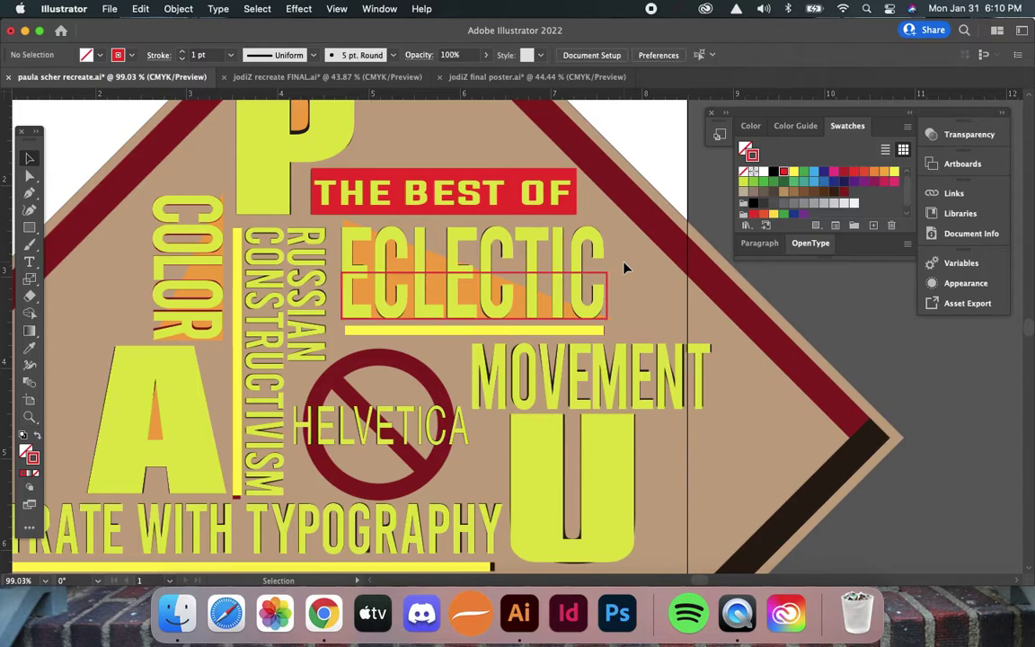
# - Reshape the outlined rectangle into a triangle by raising its upper-left corner above the first E and removing its upper-right anchor point
pyautogui.press('a')
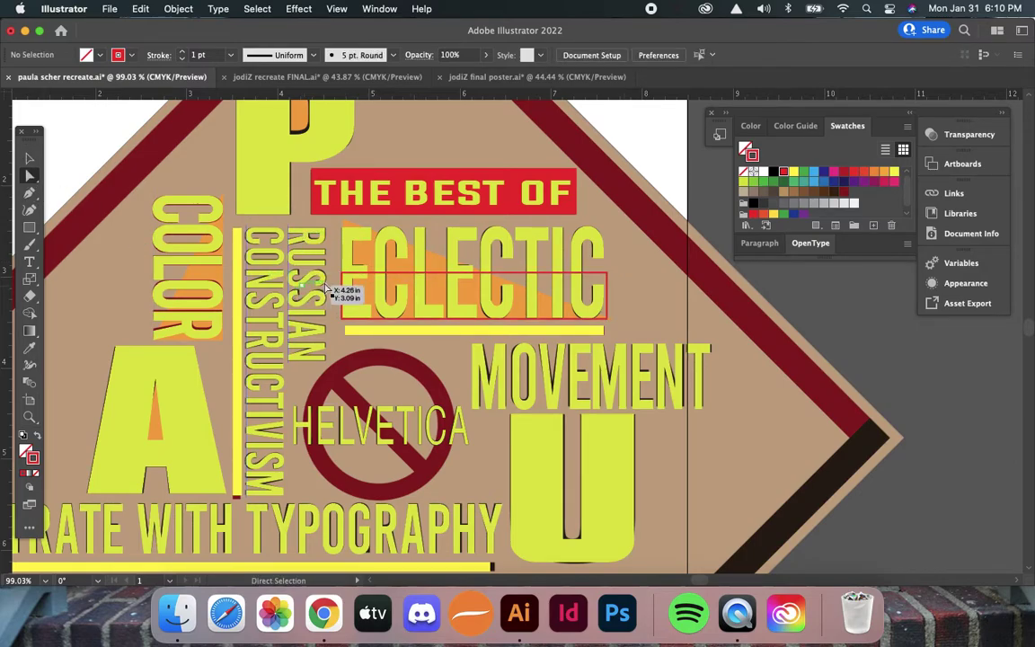
pyautogui.click(343, 272)
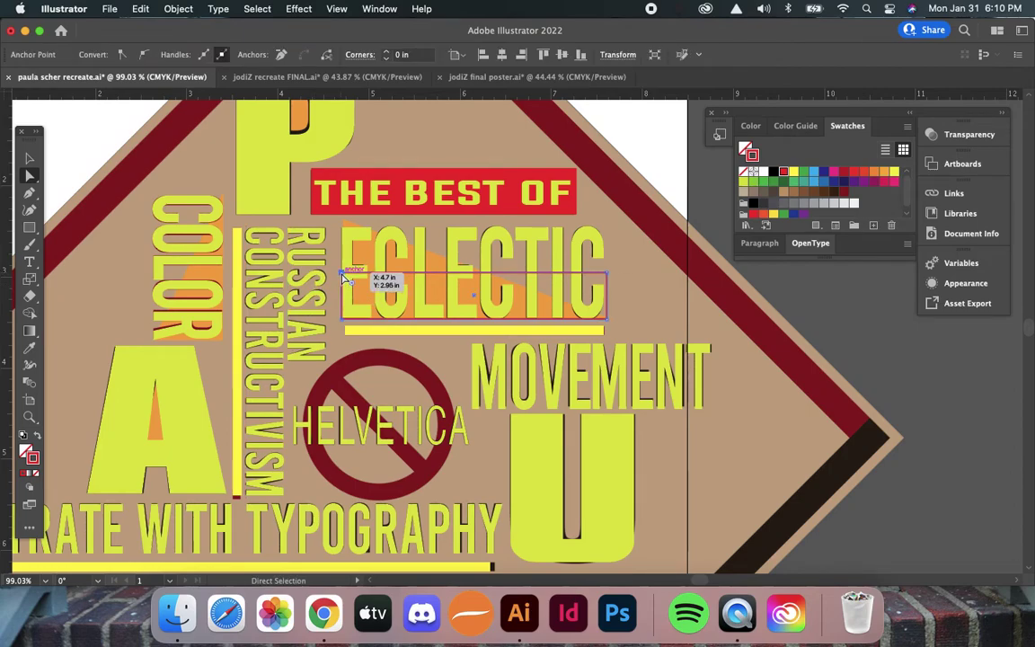
pyautogui.moveTo(343, 272); pyautogui.dragTo(342, 225)
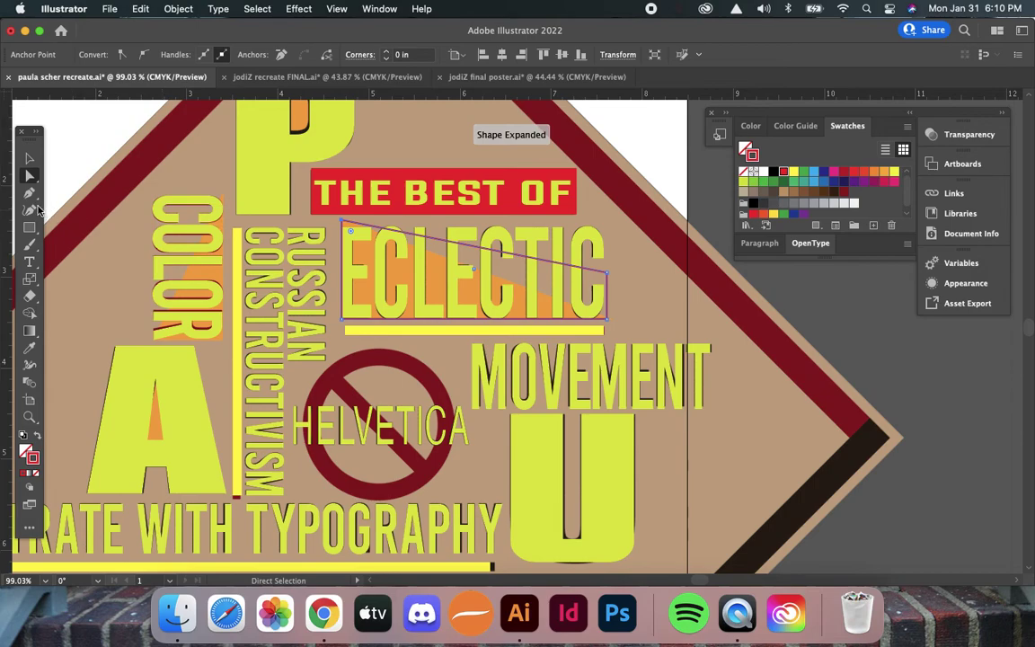
pyautogui.click(30, 193)
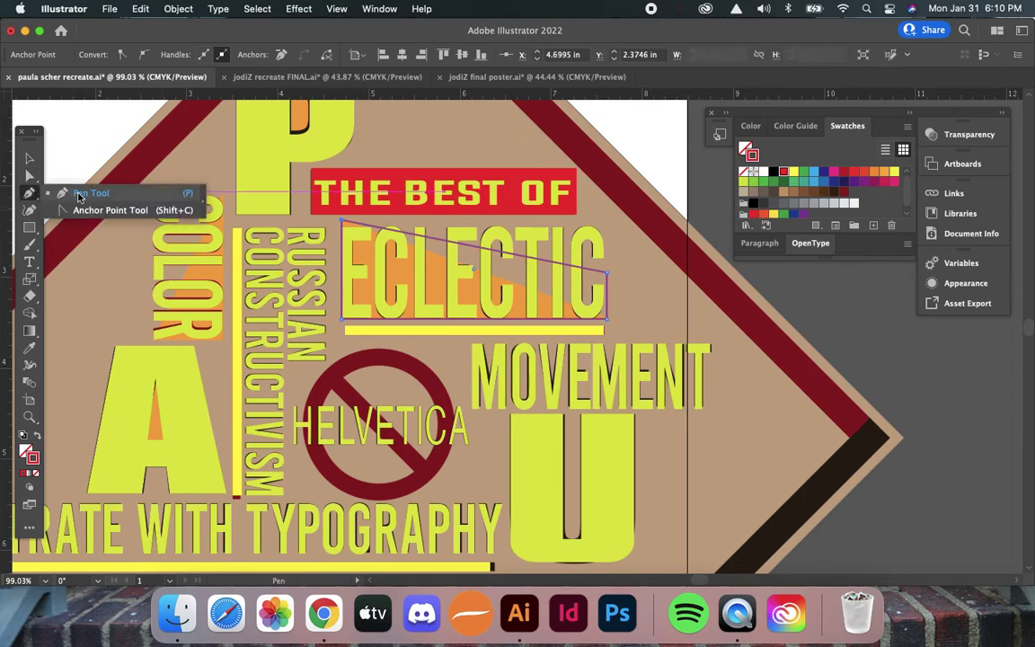
pyautogui.click(79, 195)
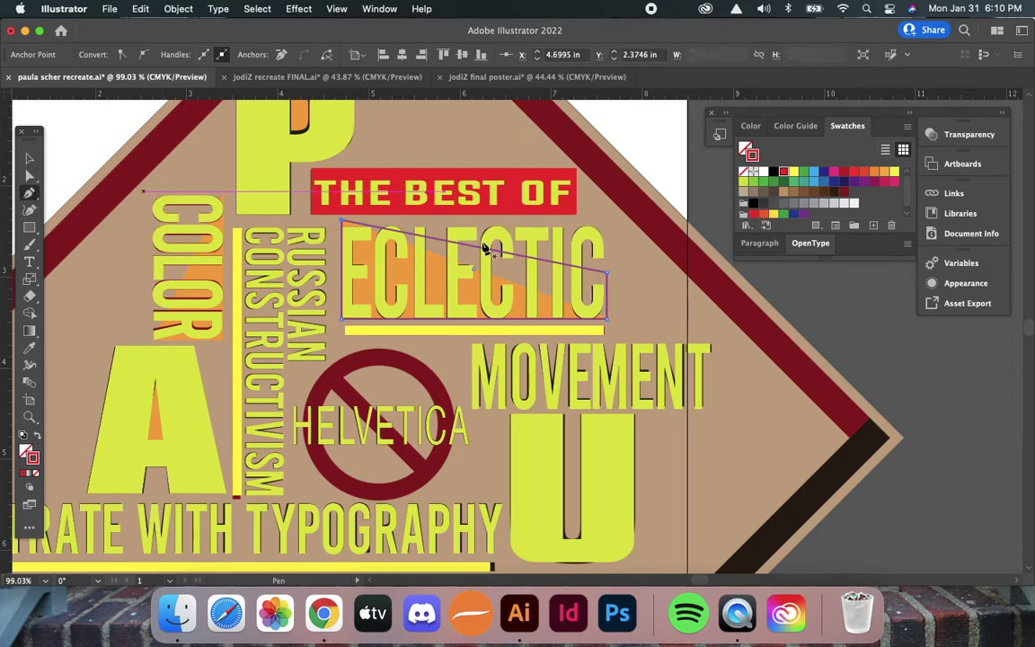
pyautogui.click(608, 273)
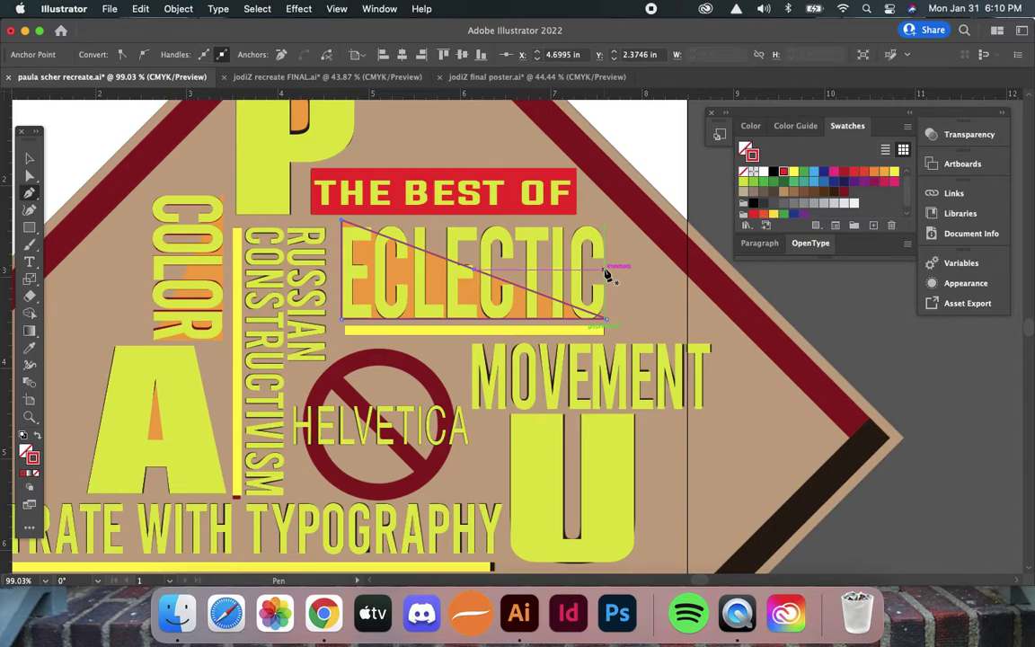
# - Fill the triangle with the red sampled from the THE BEST OF banner and place it behind the ECLECTIC text
pyautogui.press('i')
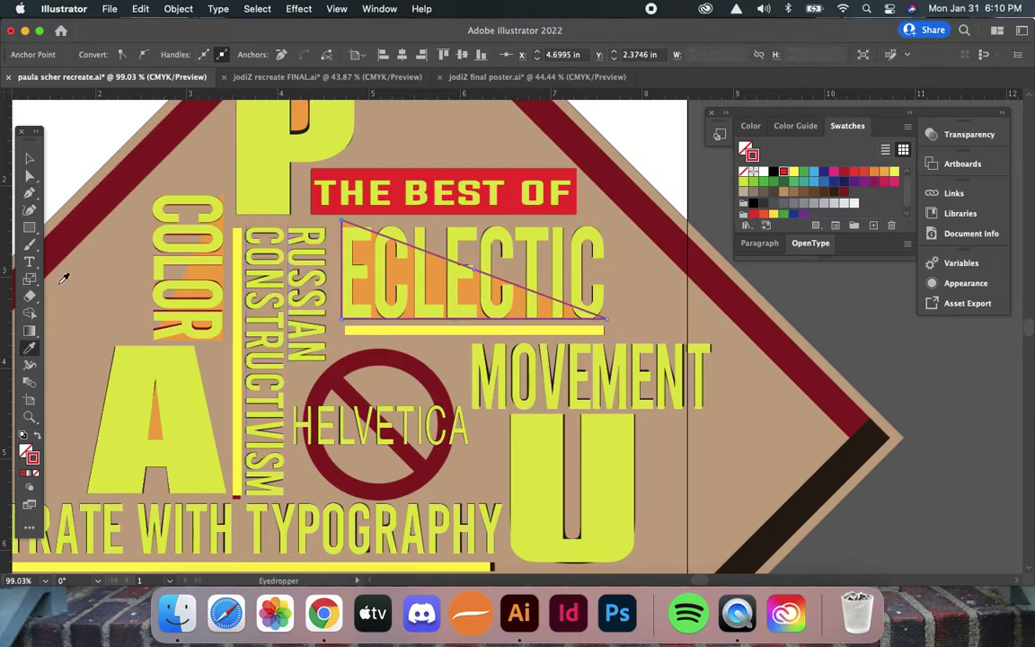
pyautogui.click(357, 171)
pyautogui.press('v')
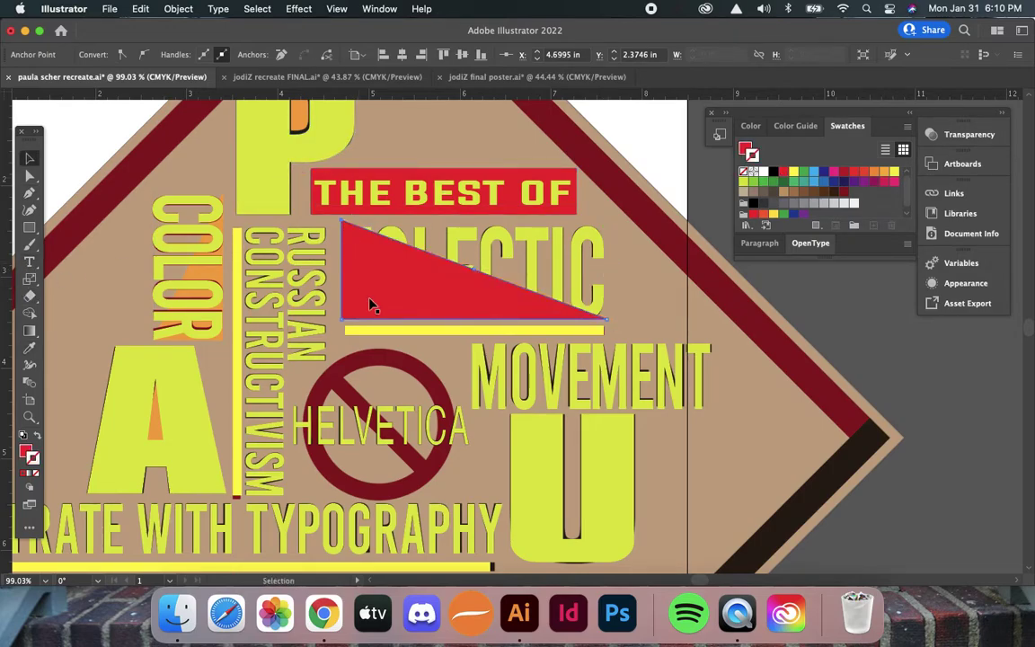
pyautogui.click(381, 296)
pyautogui.press('super+x')
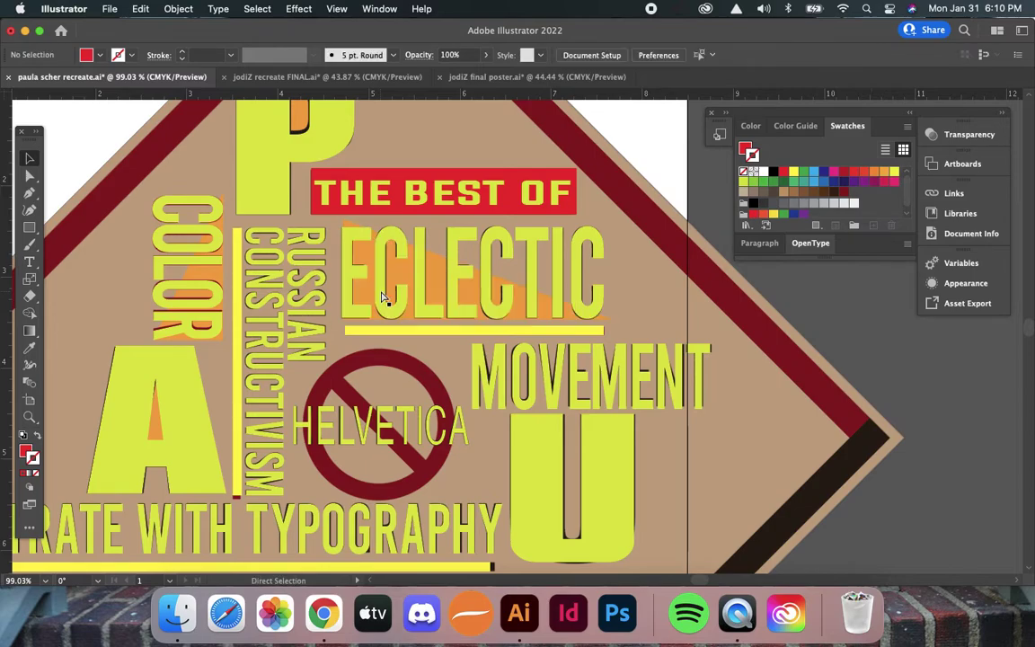
pyautogui.click(440, 270)
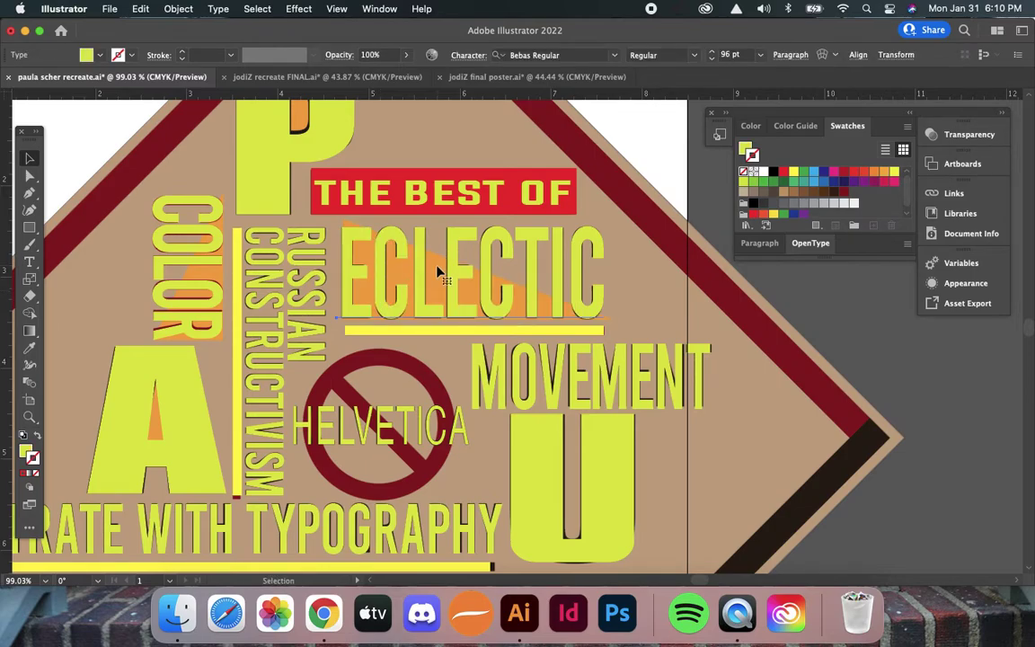
pyautogui.press('a')
pyautogui.press('super+z')
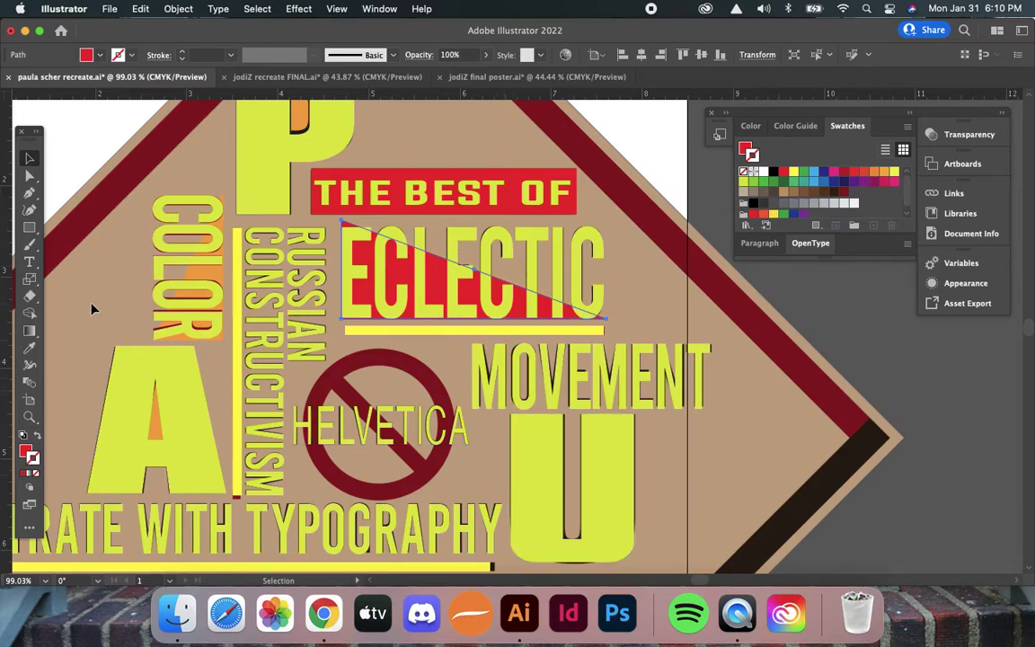
# - Make a red triangle over COLOR from a rectangle, removing its upper-left anchor and extending its lower-left corner to the word's edge
pyautogui.click(31, 228)
pyautogui.moveTo(223, 339)
pyautogui.mouseDown()
pyautogui.moveTo(177, 265)
pyautogui.moveTo(163, 190)
pyautogui.mouseUp()
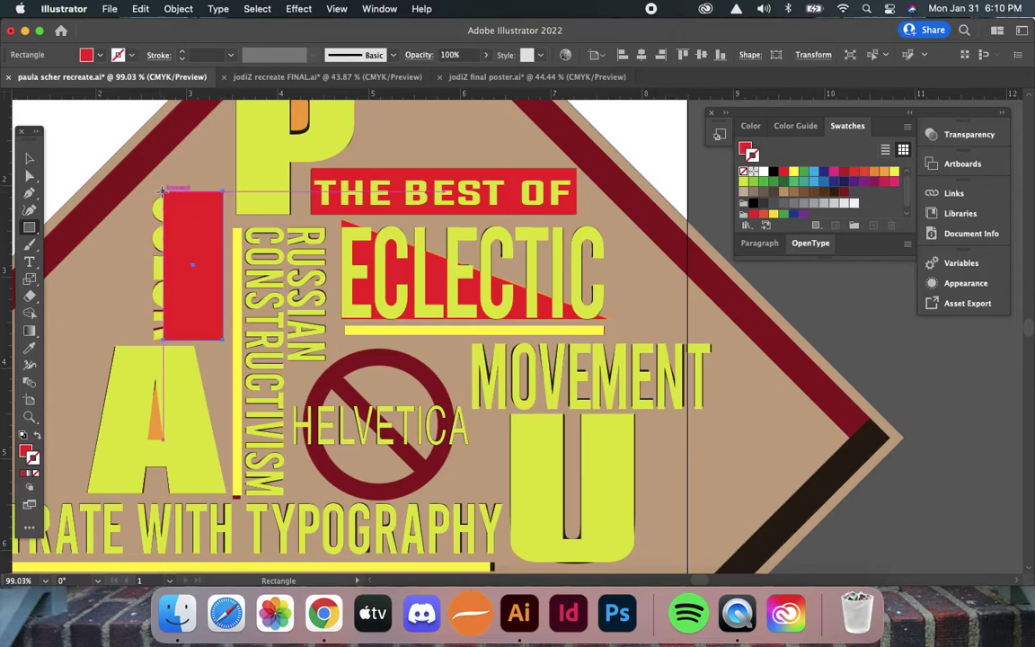
pyautogui.press('p')
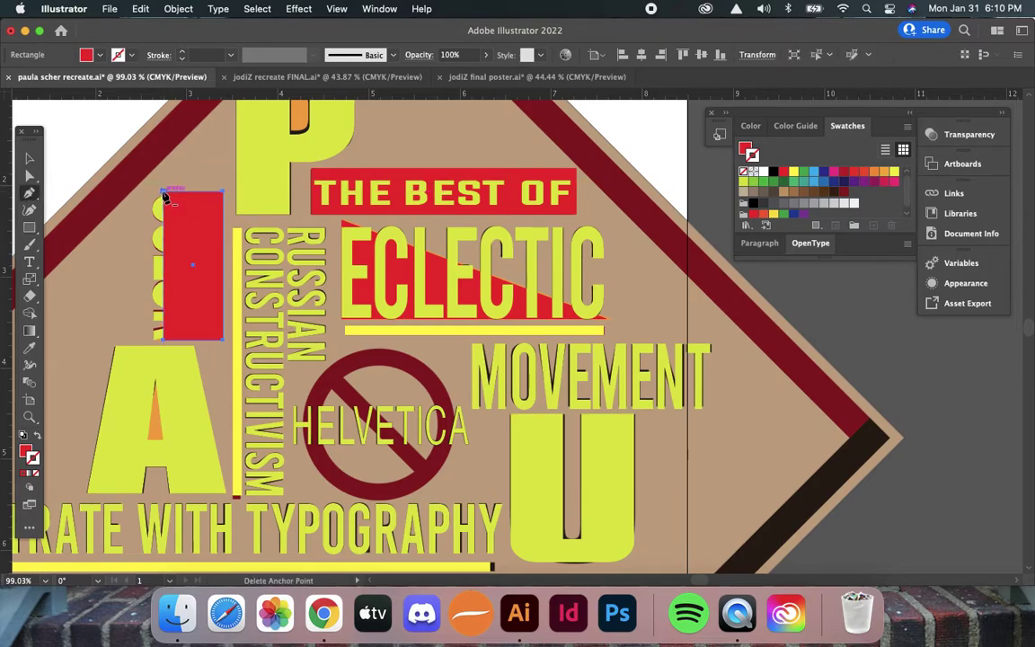
pyautogui.click(164, 192)
pyautogui.press('a')
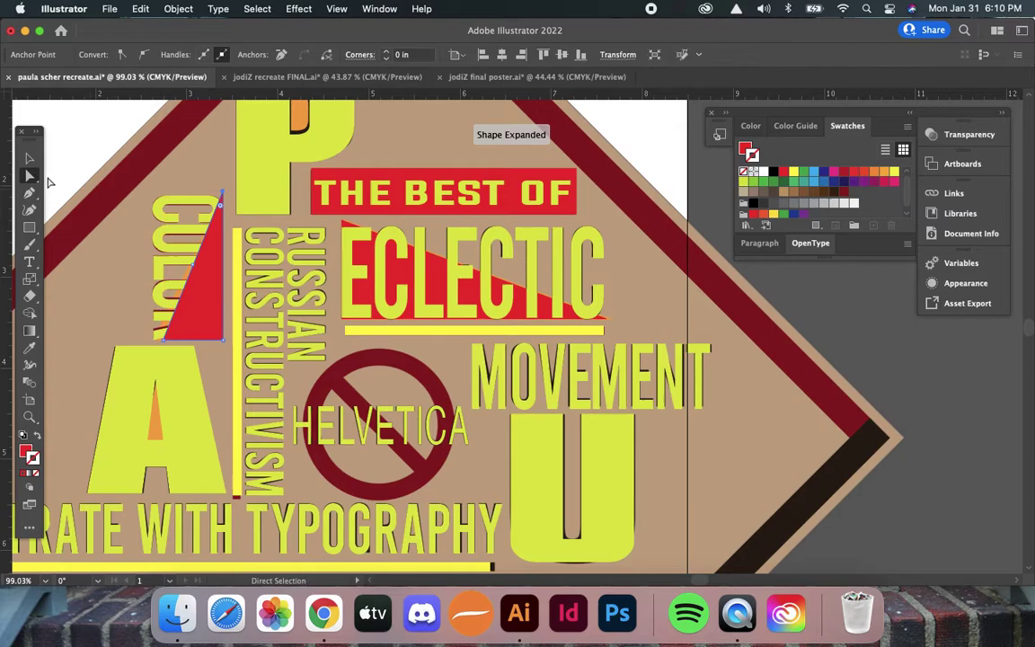
pyautogui.click(77, 177)
pyautogui.moveTo(162, 342); pyautogui.dragTo(155, 339)
# - Move the red triangle directly behind the vertical COLOR text
pyautogui.click(187, 314)
pyautogui.press('super+x')
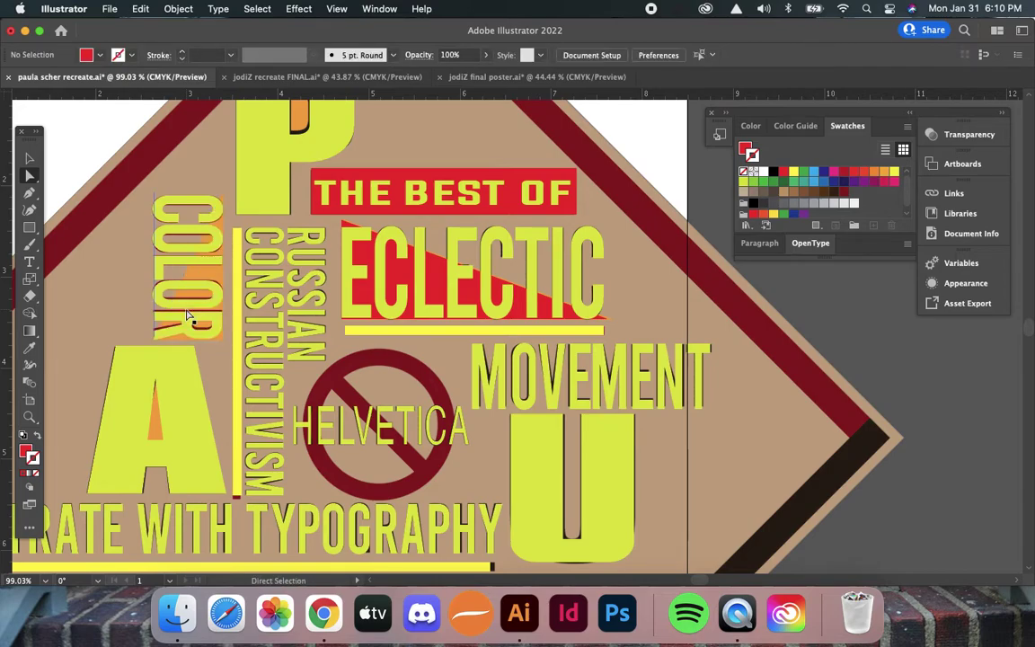
pyautogui.click(204, 303)
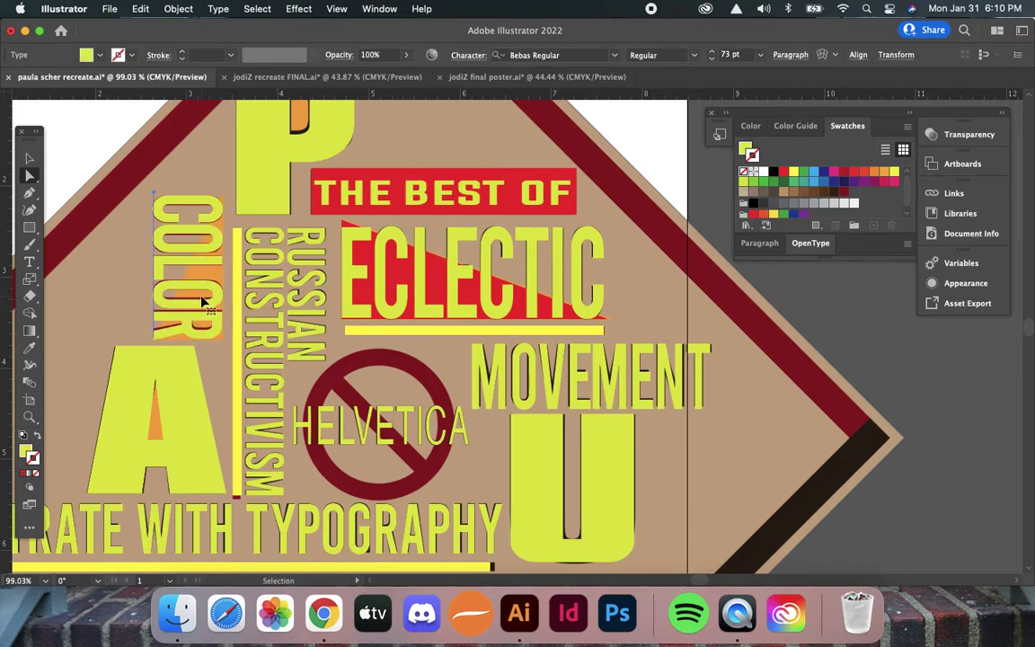
pyautogui.press('super+b')
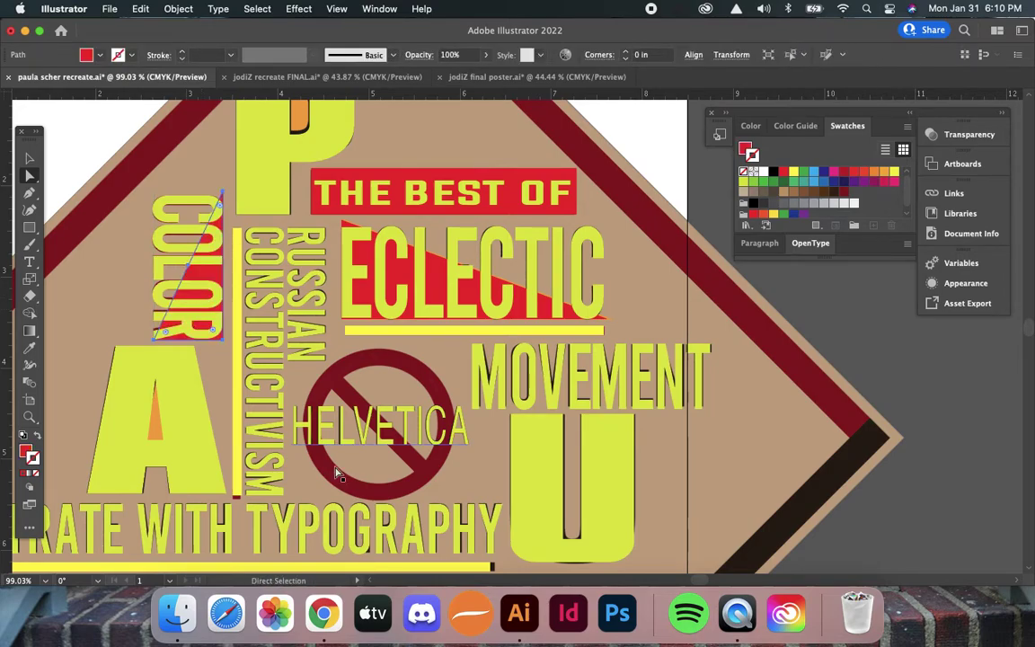
# - Dismiss the notification and draw a red rectangle covering the orange background of the word SPACE
pyautogui.moveTo(336, 469); pyautogui.dragTo(346, 285)
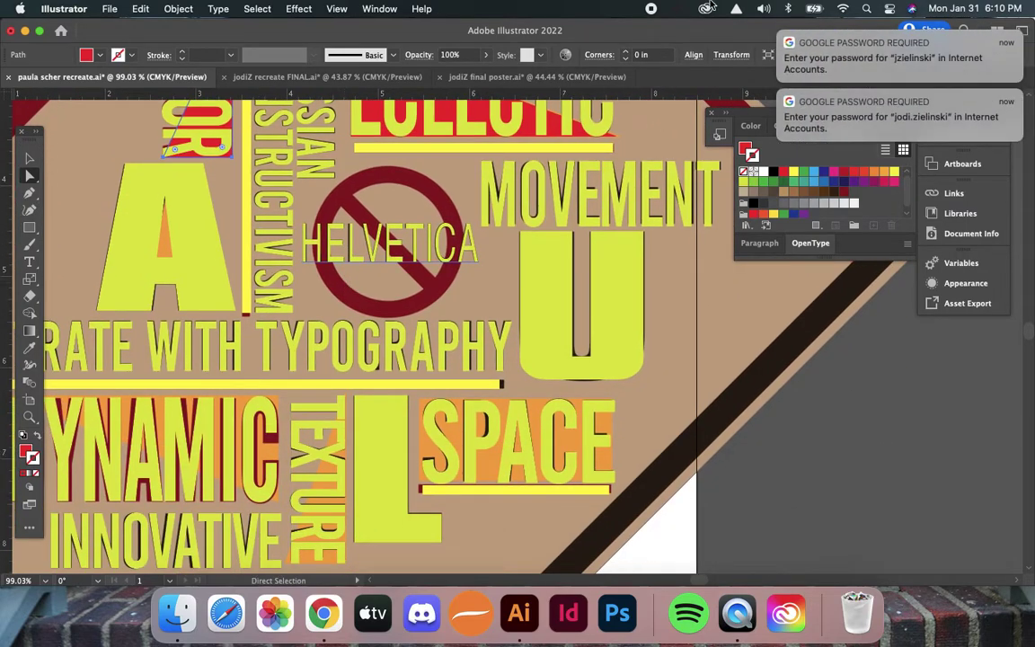
pyautogui.click(781, 36)
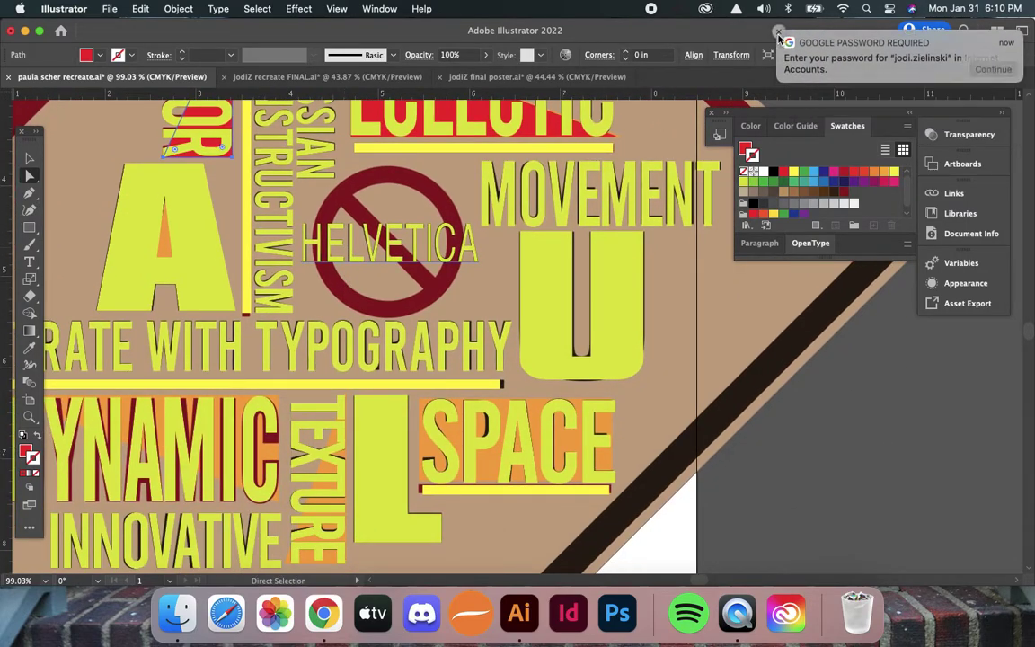
pyautogui.press('m')
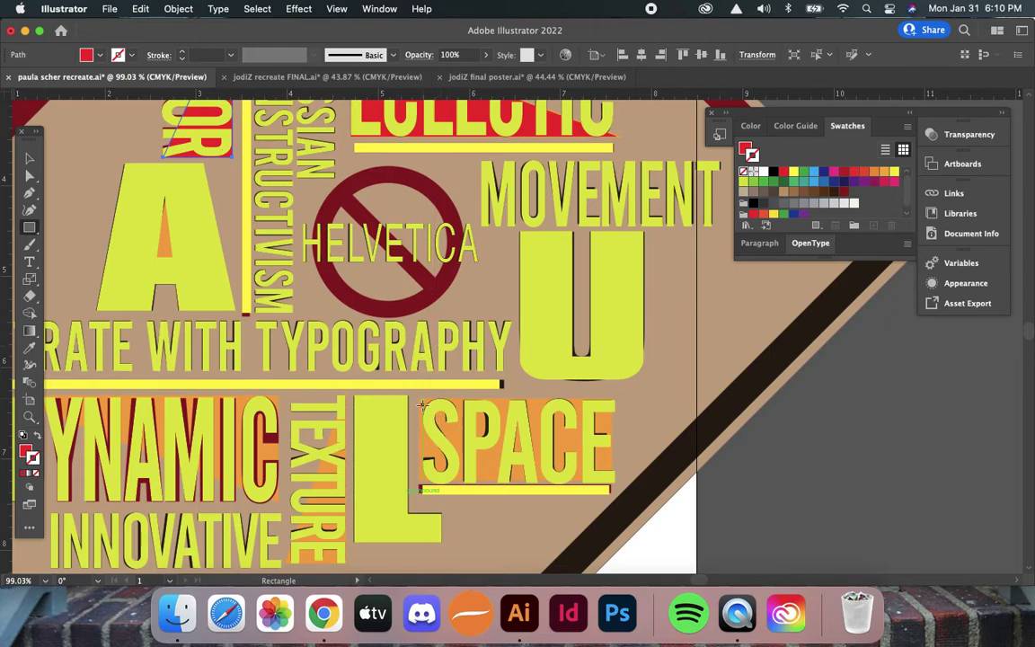
pyautogui.moveTo(417, 400); pyautogui.dragTo(619, 483)
# - Place the red rectangle directly behind the SPACE text
pyautogui.press('super+z')
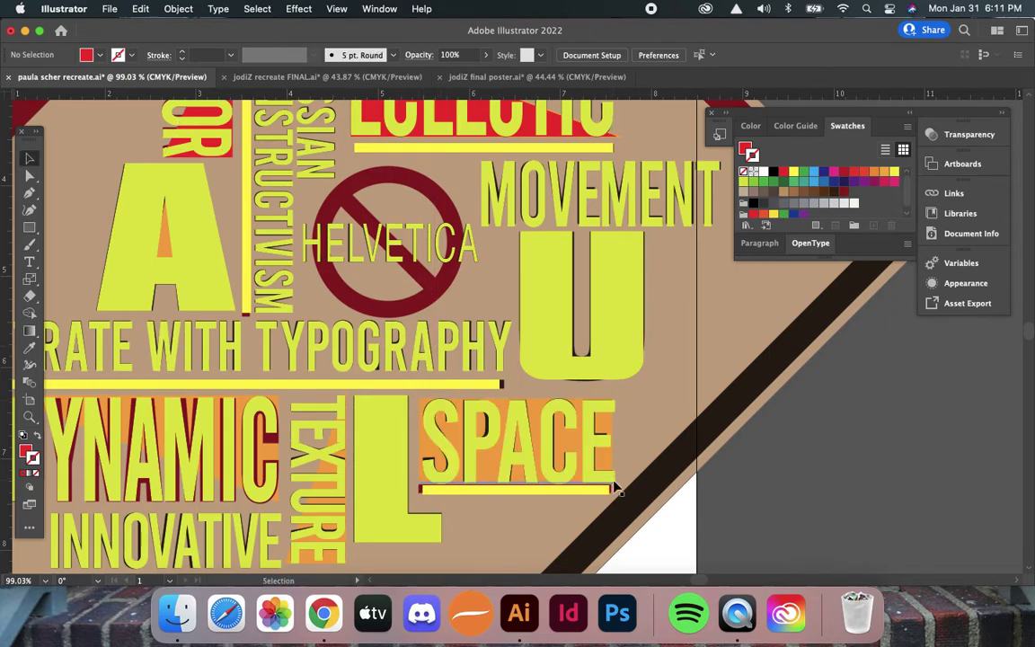
pyautogui.press('b')
pyautogui.press('v')
pyautogui.click(558, 485)
pyautogui.press('super+shift+z')
pyautogui.moveTo(438, 483); pyautogui.dragTo(538, 432)
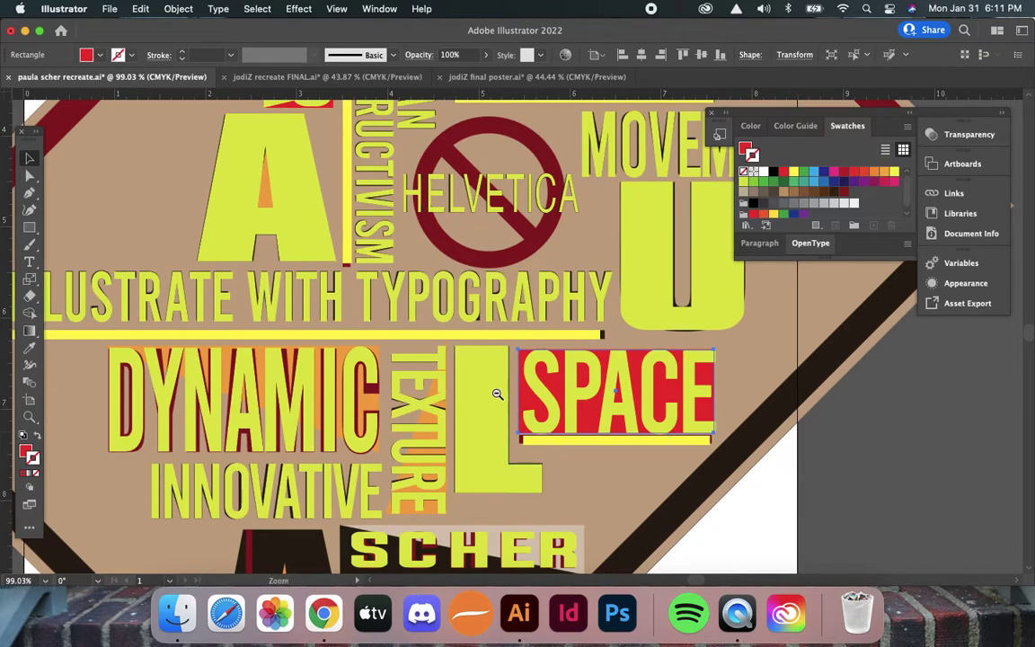
pyautogui.keyDown('alt'); pyautogui.keyDown('super'); pyautogui.click(497, 395); pyautogui.keyUp('super'); pyautogui.keyUp('alt')
pyautogui.scroll(2, 481, 350)
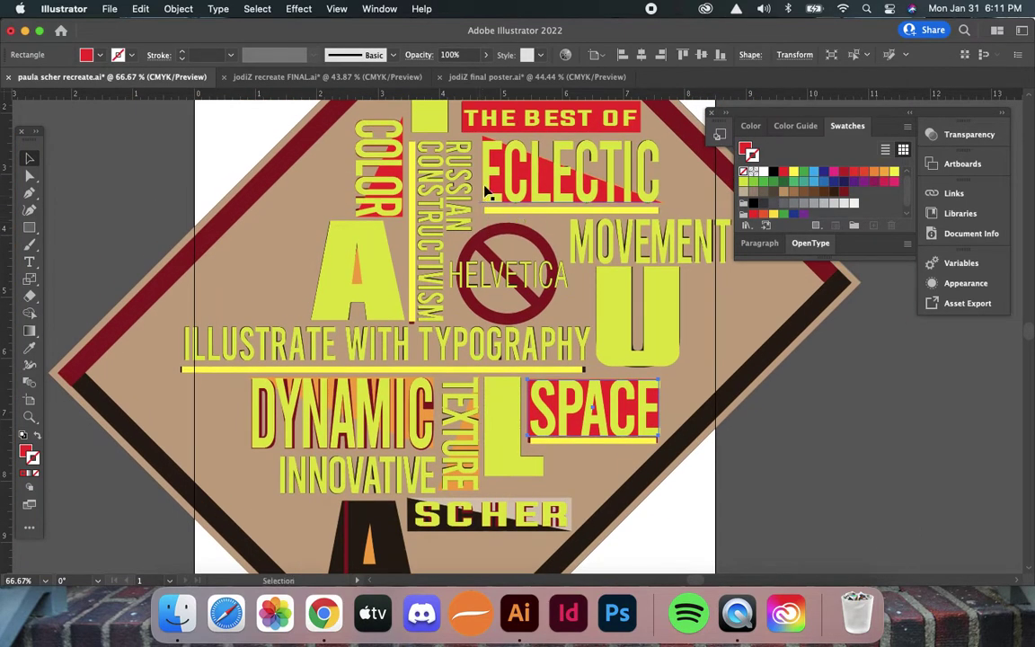
# - Place a copy of ECLECTIC's red triangle beside DYNAMIC, hiding the covering ECLECTIC text while copying and showing it again
pyautogui.click(452, 146)
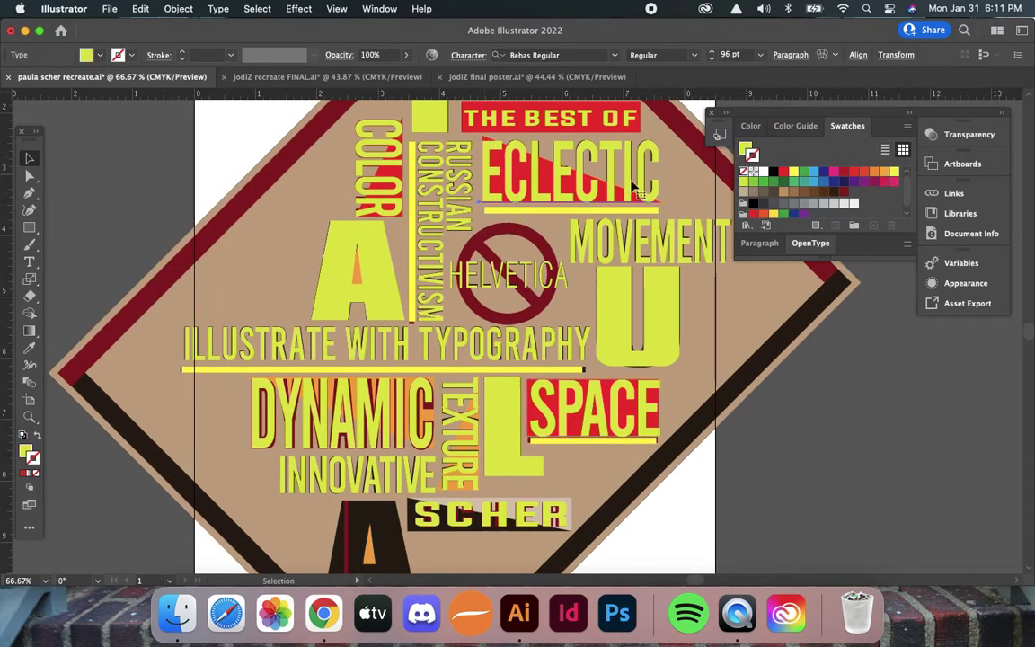
pyautogui.press('Delete')
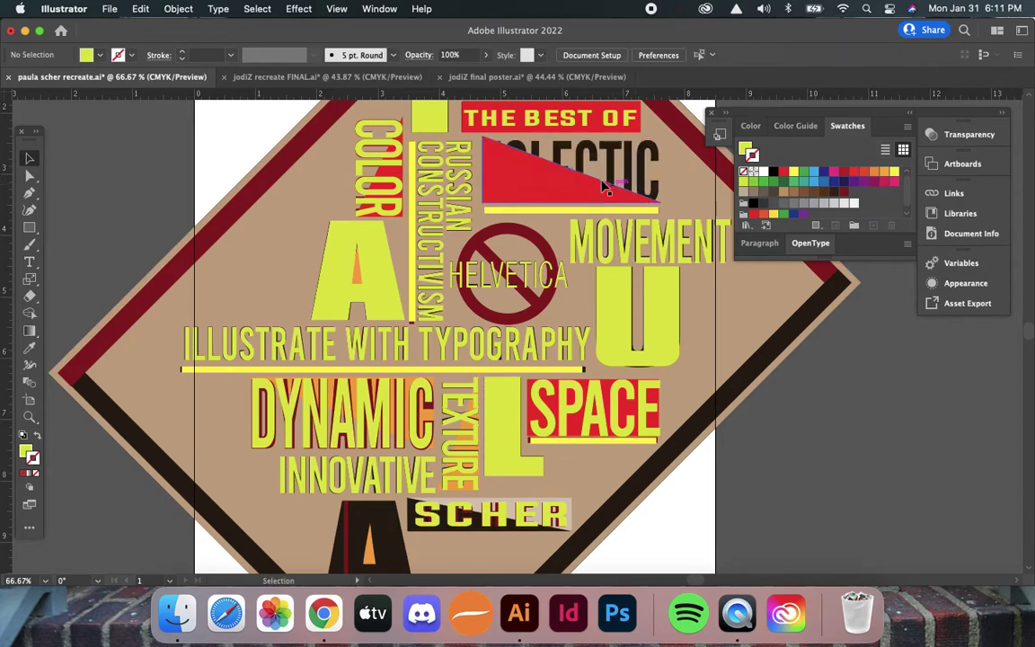
pyautogui.moveTo(597, 187); pyautogui.dragTo(218, 436)
pyautogui.press('alt+super+3')
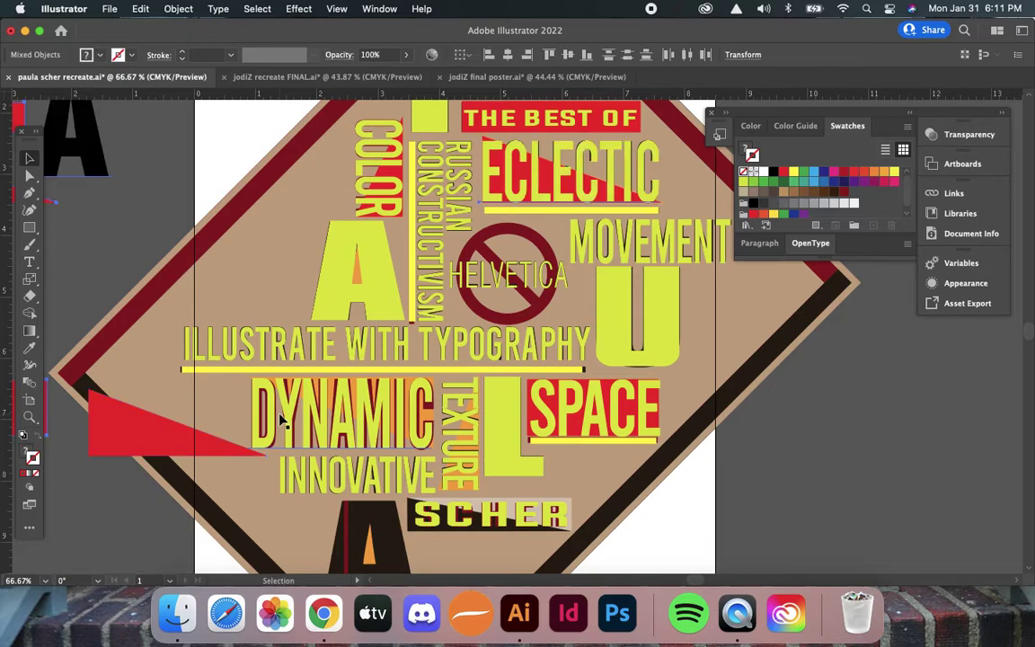
# - Rotate the copied red triangle 180° and position it over the orange background behind the word DYNAMIC
pyautogui.click(162, 452)
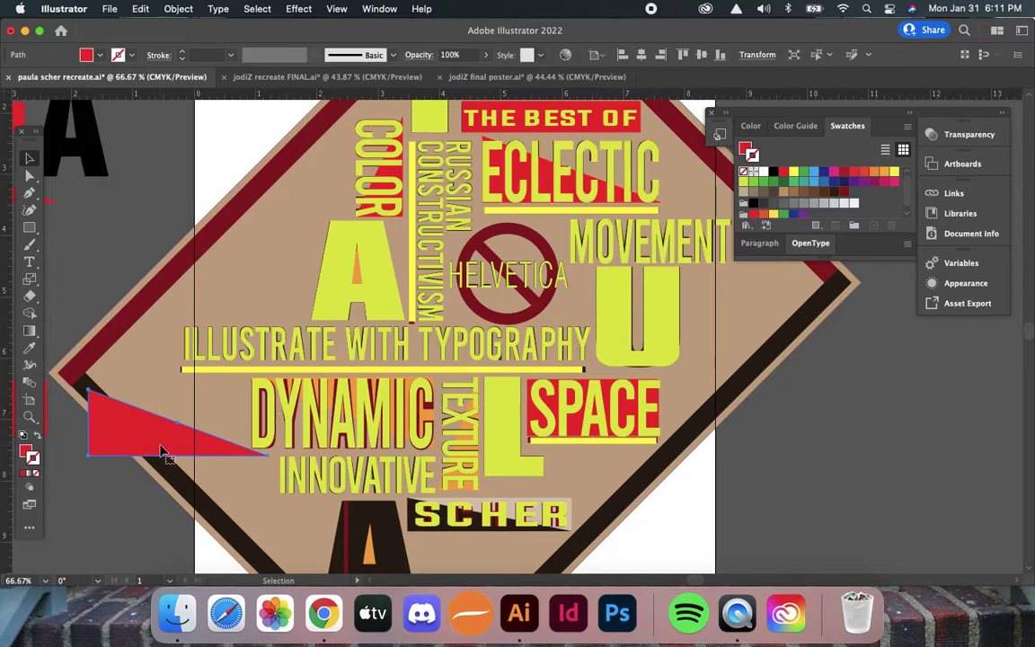
pyautogui.press('r')
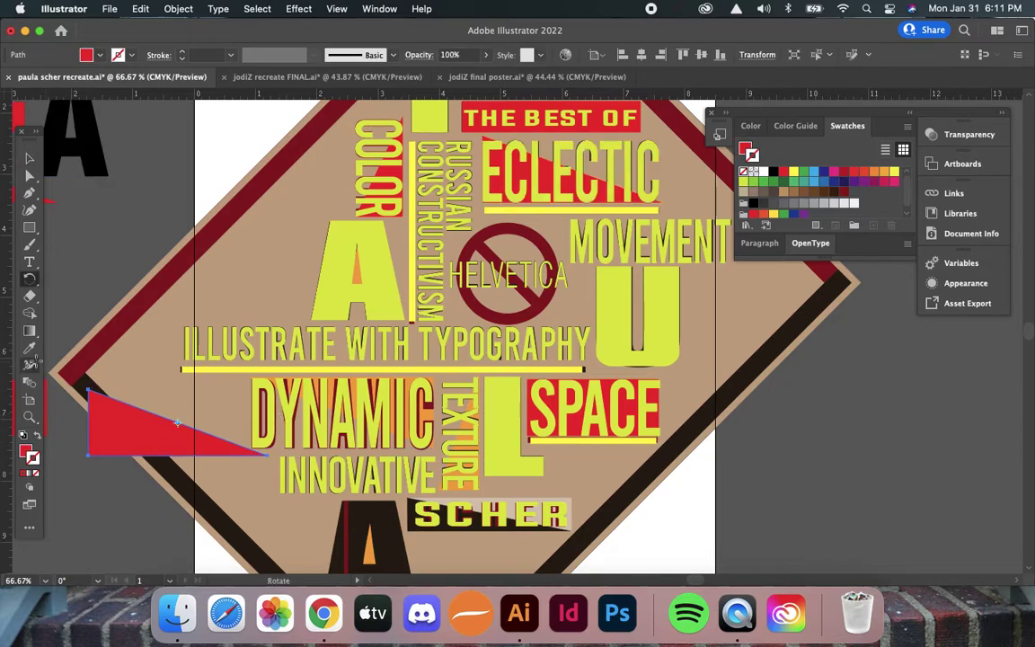
pyautogui.doubleClick(29, 364)
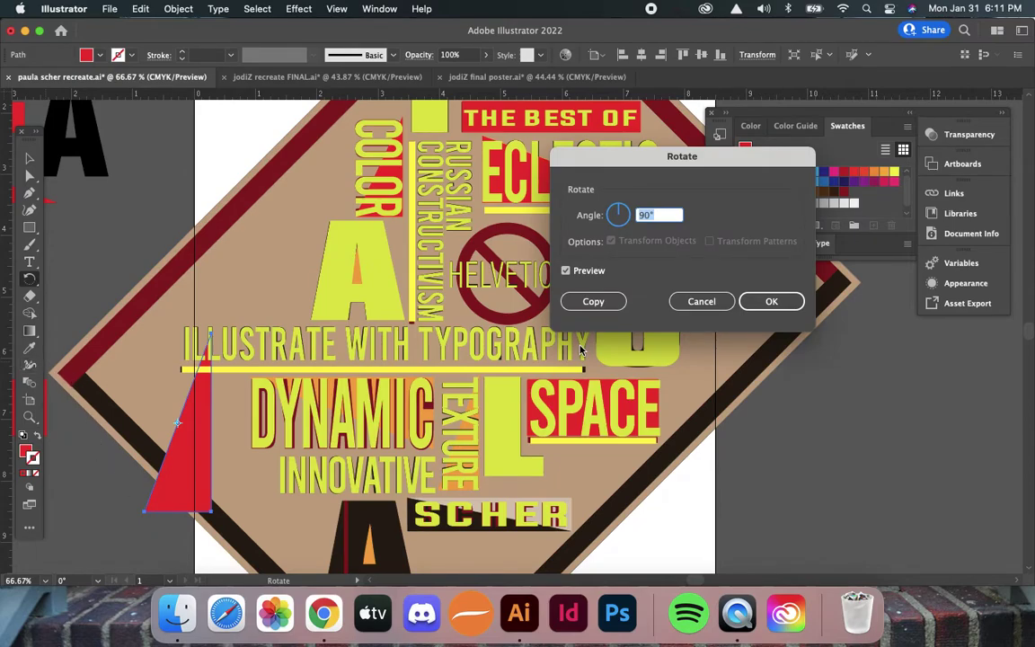
pyautogui.write('180')
pyautogui.press('Return')
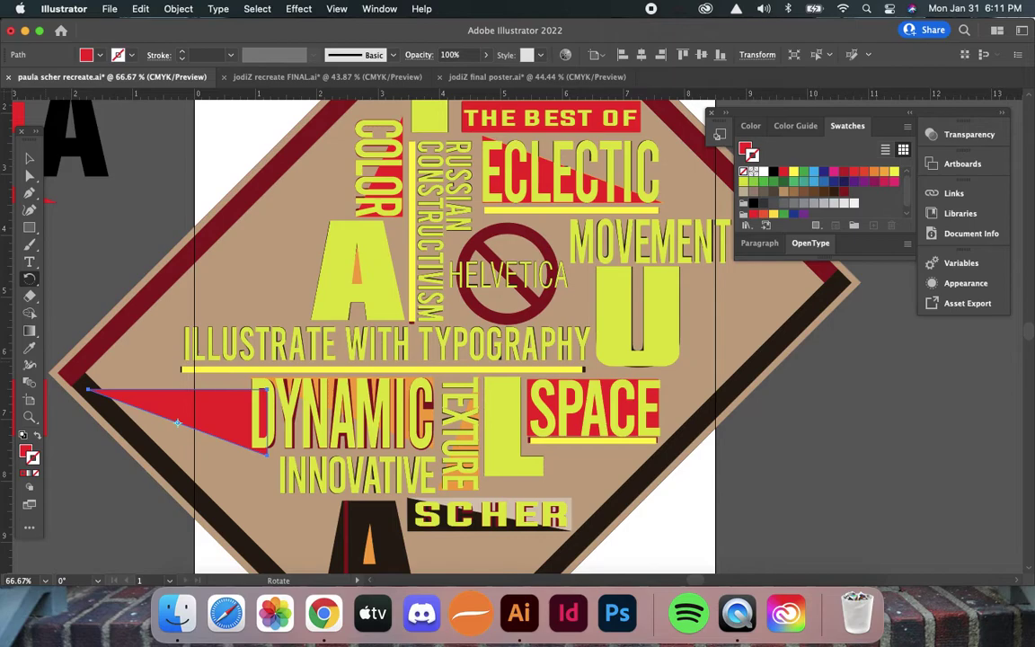
pyautogui.press('v')
pyautogui.moveTo(224, 418); pyautogui.dragTo(394, 407)
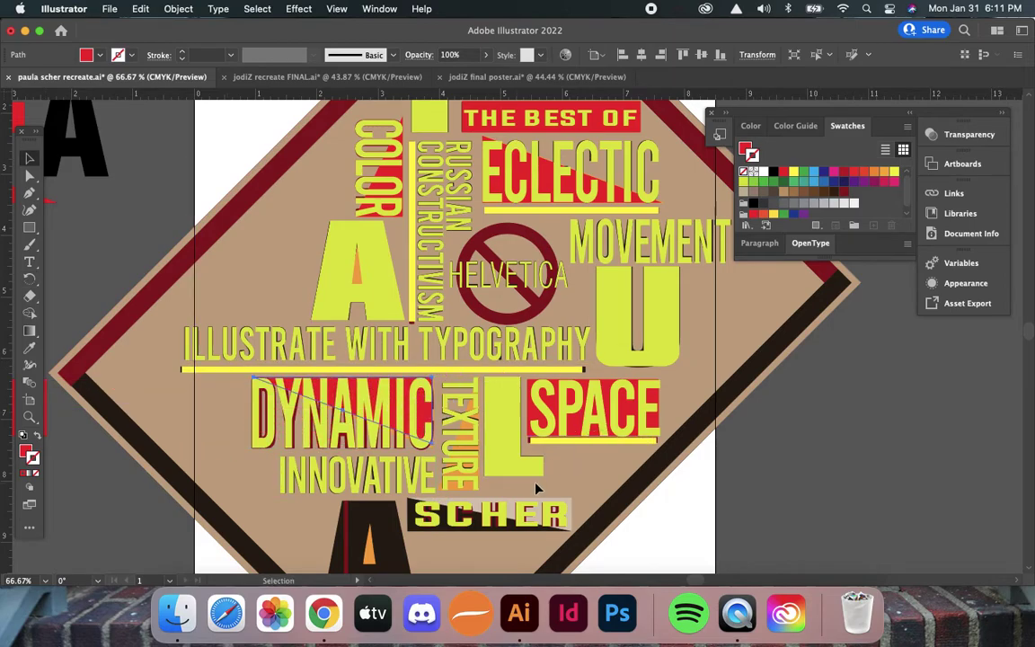
# - Copy the red triangle behind COLOR to the diamond's upper-left edge, hiding the COLOR text while copying and showing it again
pyautogui.scroll(-3, 537, 488)
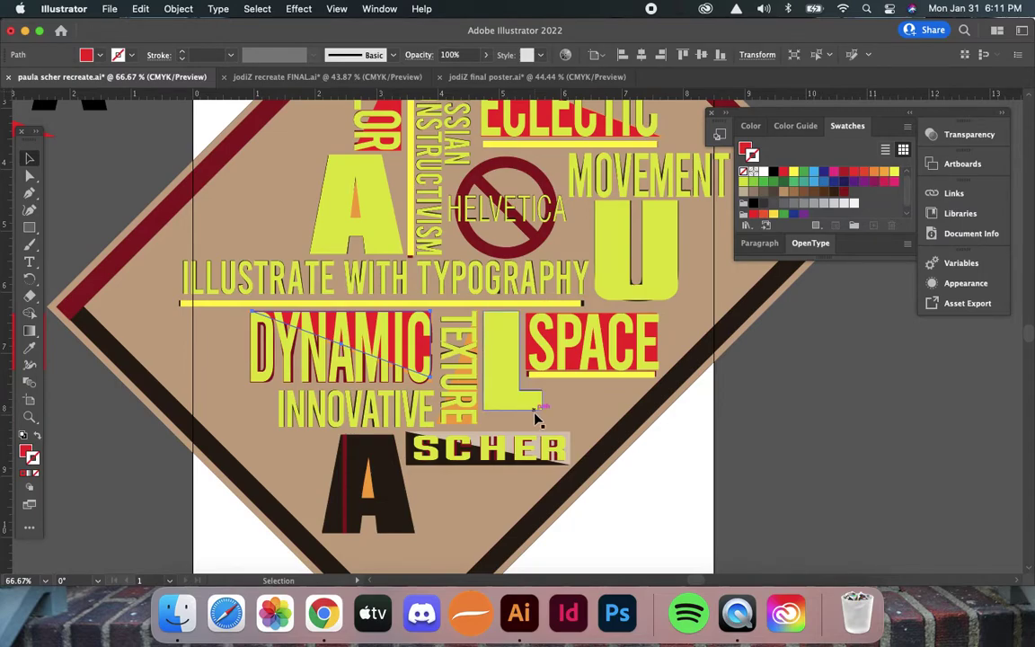
pyautogui.scroll(4, 537, 418)
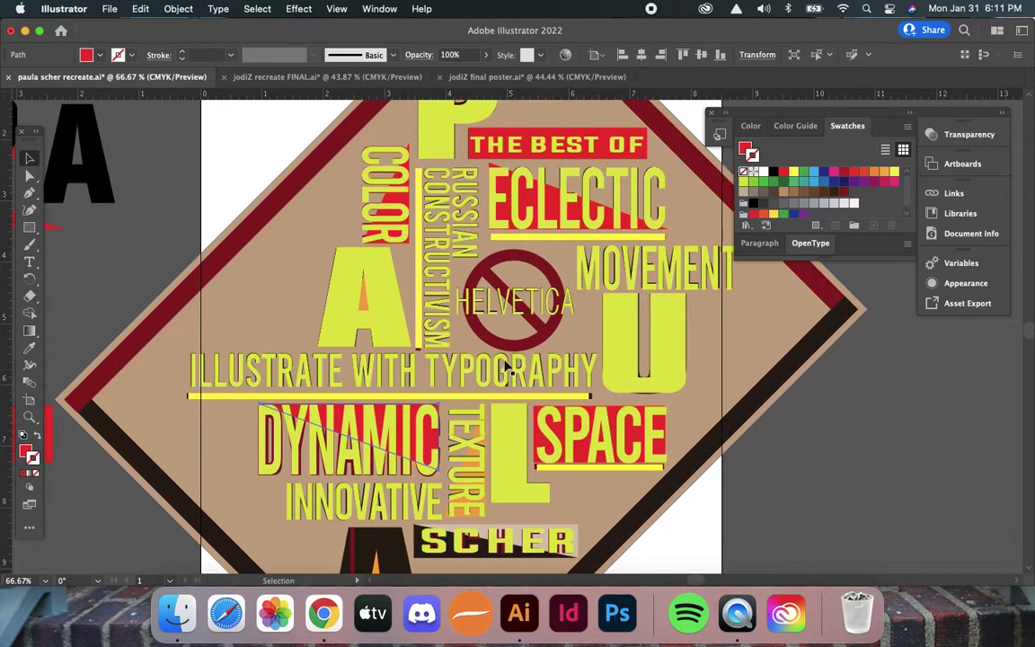
pyautogui.click(410, 153)
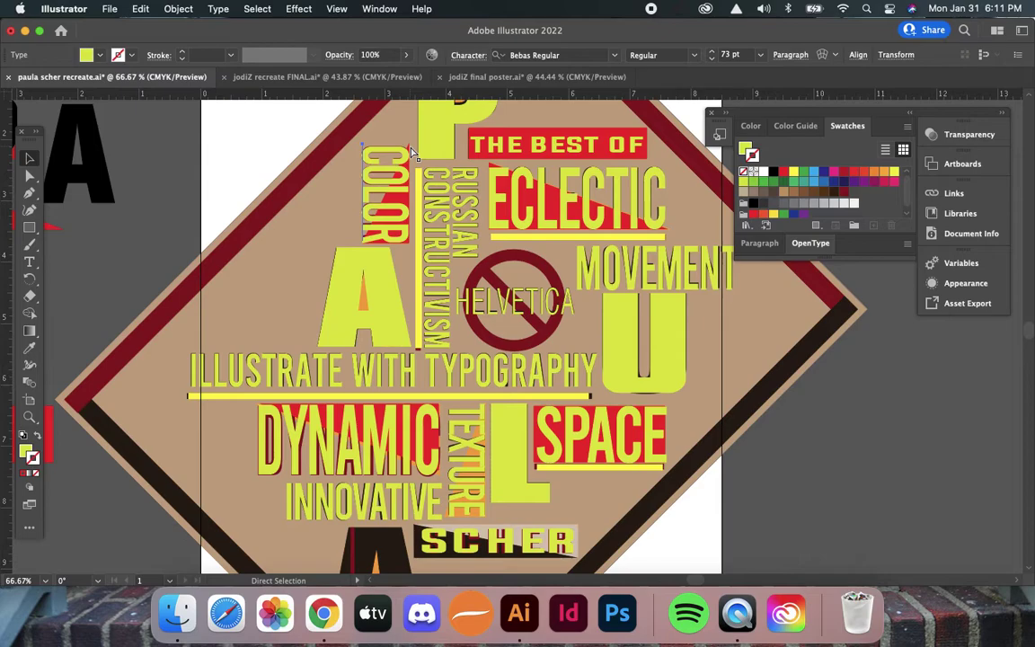
pyautogui.press('super+z')
pyautogui.click(396, 214)
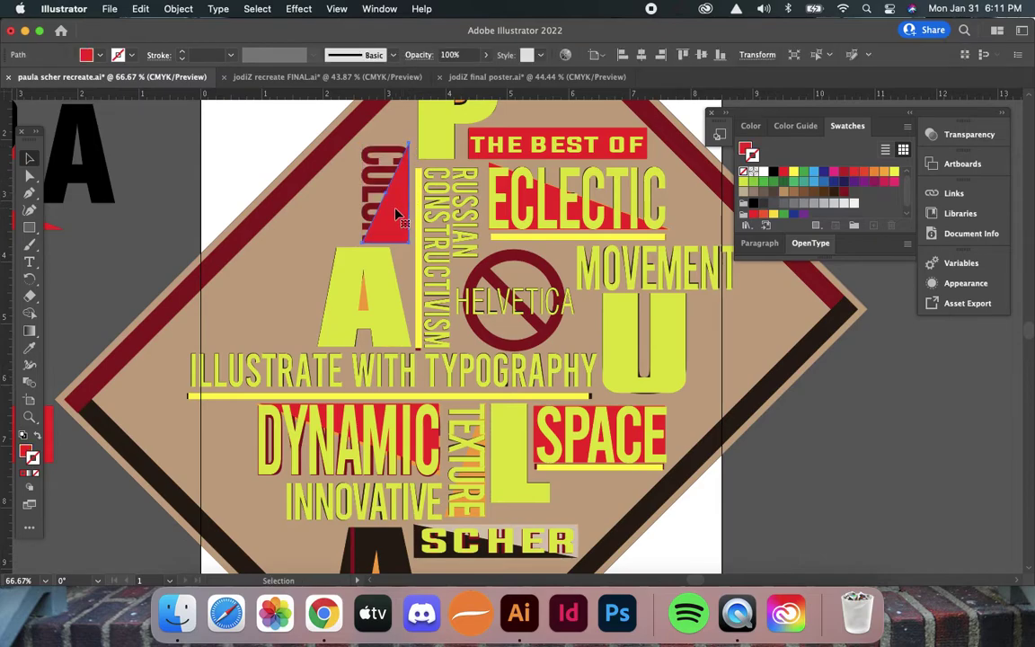
pyautogui.moveTo(351, 225); pyautogui.dragTo(200, 286)
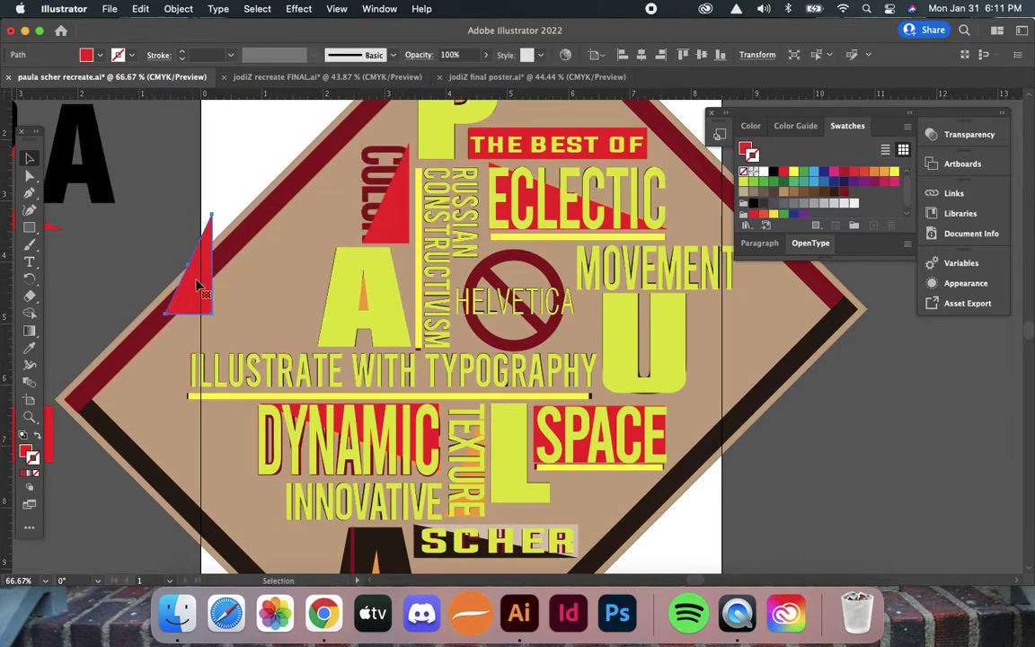
pyautogui.press('super+f')
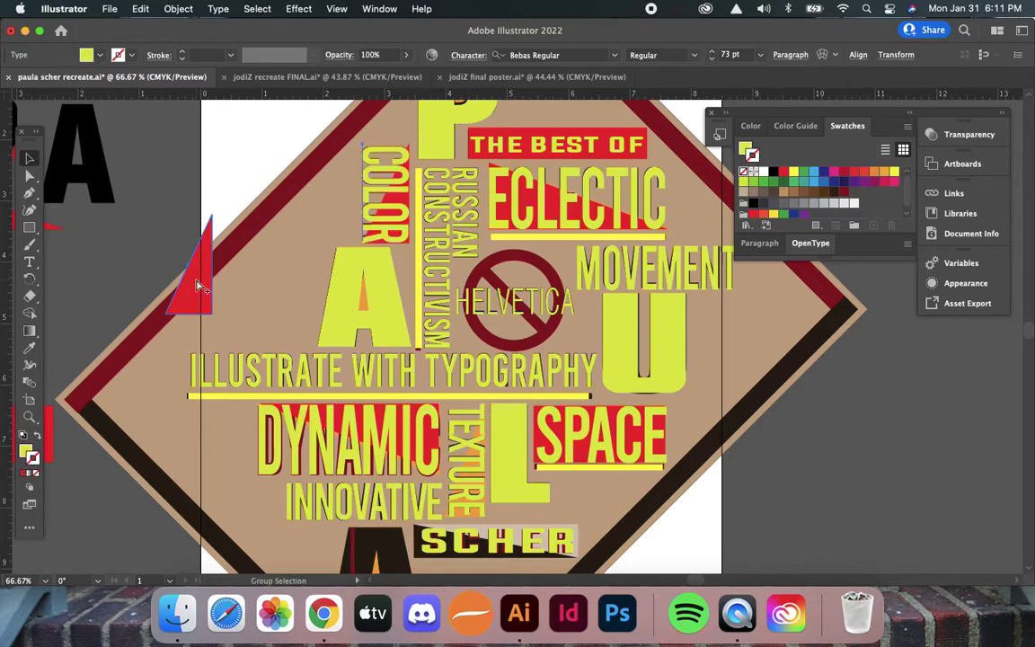
# - Move the copied red triangle behind the lower part of the vertical TEXTURE text and deselect it
pyautogui.moveTo(187, 307); pyautogui.dragTo(464, 508)
pyautogui.press('v')
pyautogui.press('super+z')
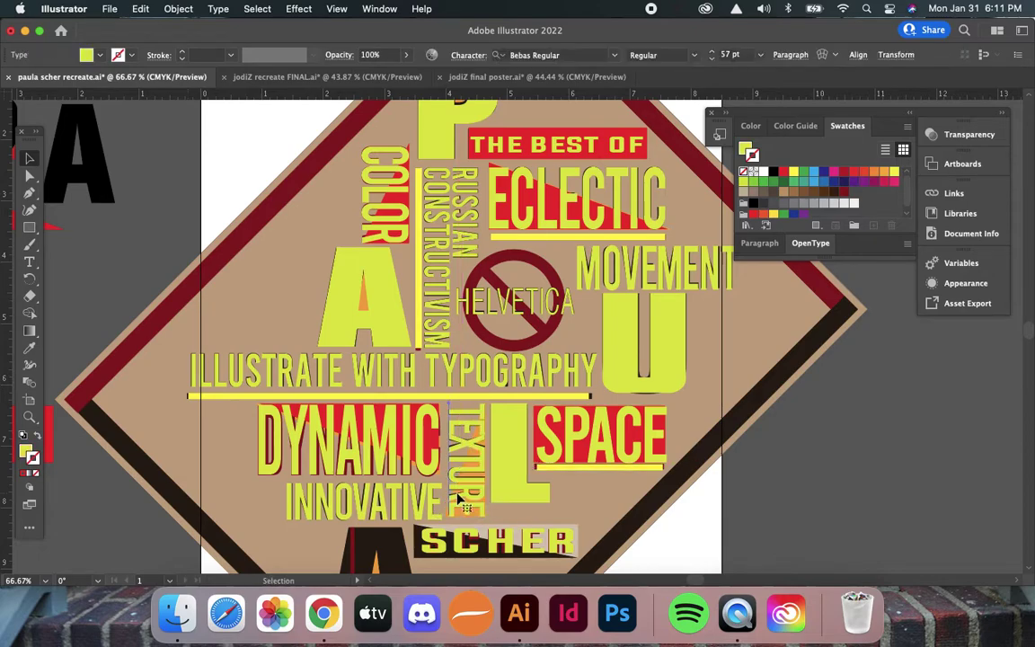
pyautogui.press('a')
pyautogui.press('super+shift+z')
pyautogui.press('v')
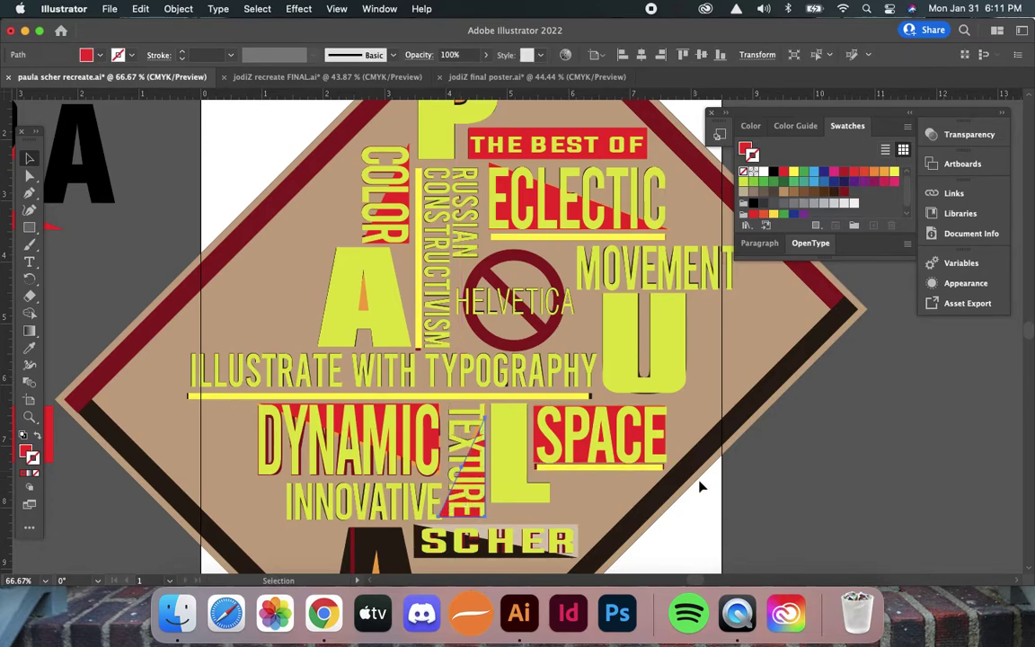
pyautogui.click(756, 530)
pyautogui.keyDown('alt'); pyautogui.keyDown('super'); pyautogui.click(629, 520); pyautogui.keyUp('super'); pyautogui.keyUp('alt')
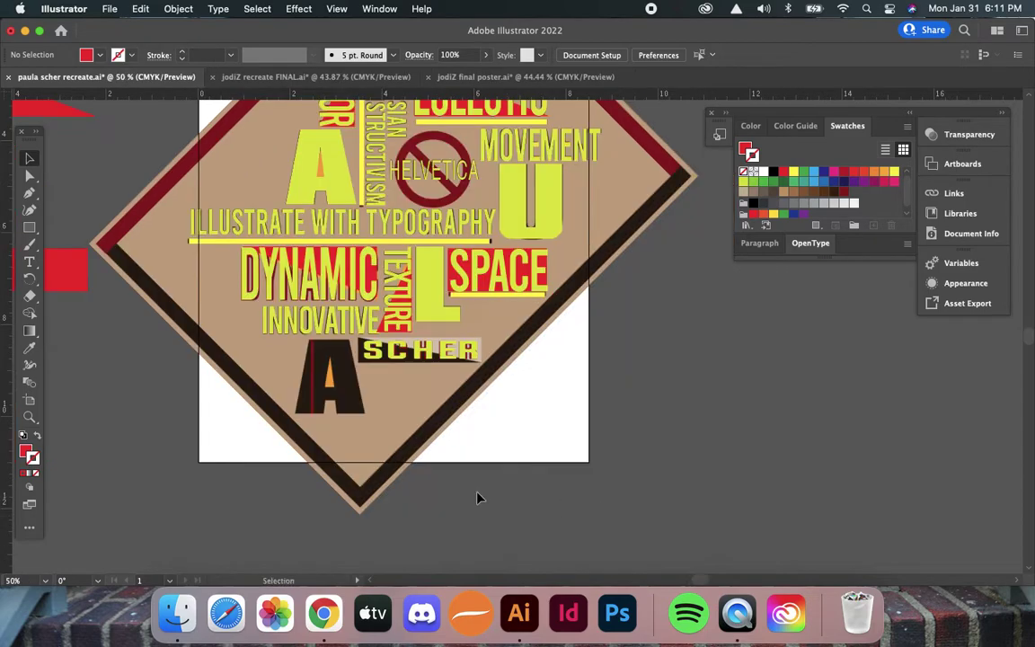
# - Try recolouring the vertical COLOR text with the dark red sampled from the diamond's border using the Eyedropper
pyautogui.moveTo(378, 341); pyautogui.dragTo(377, 342)
pyautogui.scroll(5, 578, 478)
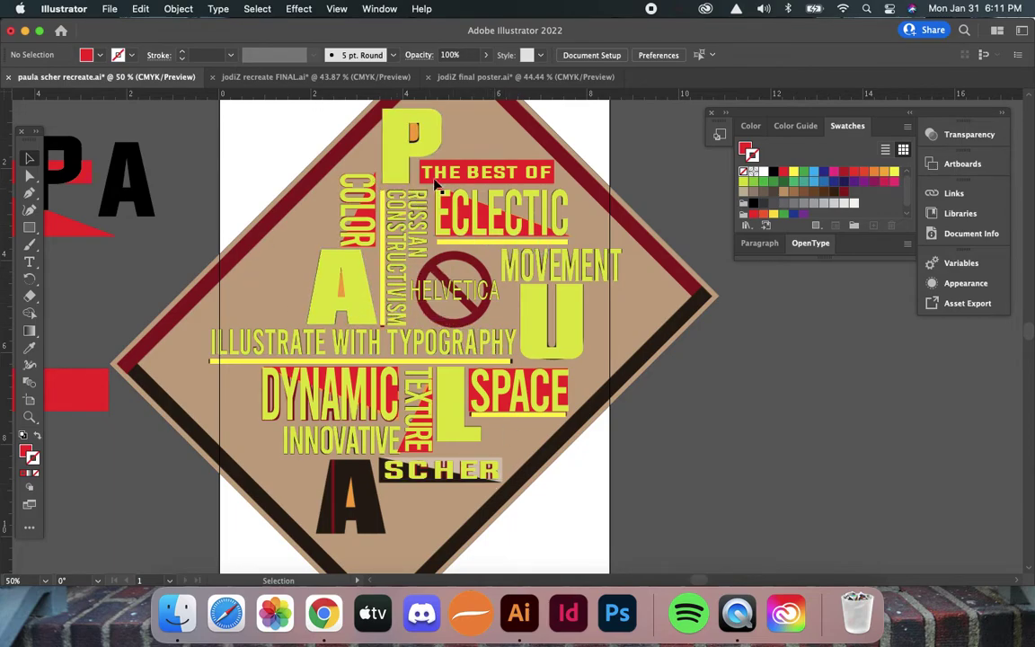
pyautogui.click(357, 214)
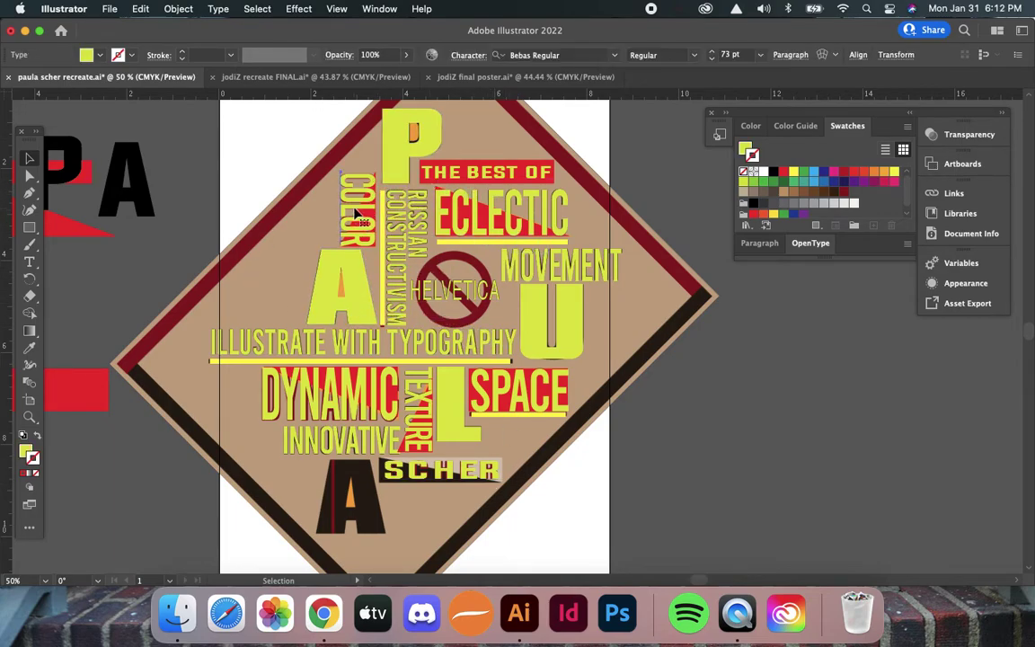
pyautogui.press('space')
pyautogui.keyDown('super'); pyautogui.click(342, 168); pyautogui.keyUp('super')
pyautogui.keyDown('super'); pyautogui.click(437, 300); pyautogui.keyUp('super')
pyautogui.moveTo(568, 388); pyautogui.dragTo(349, 348)
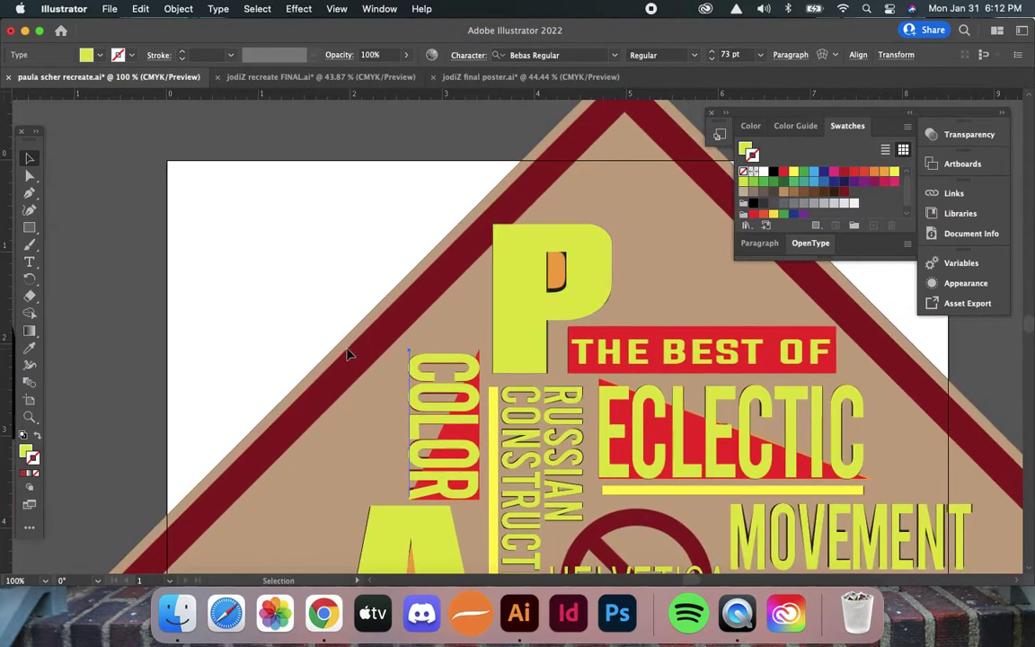
pyautogui.click(29, 348)
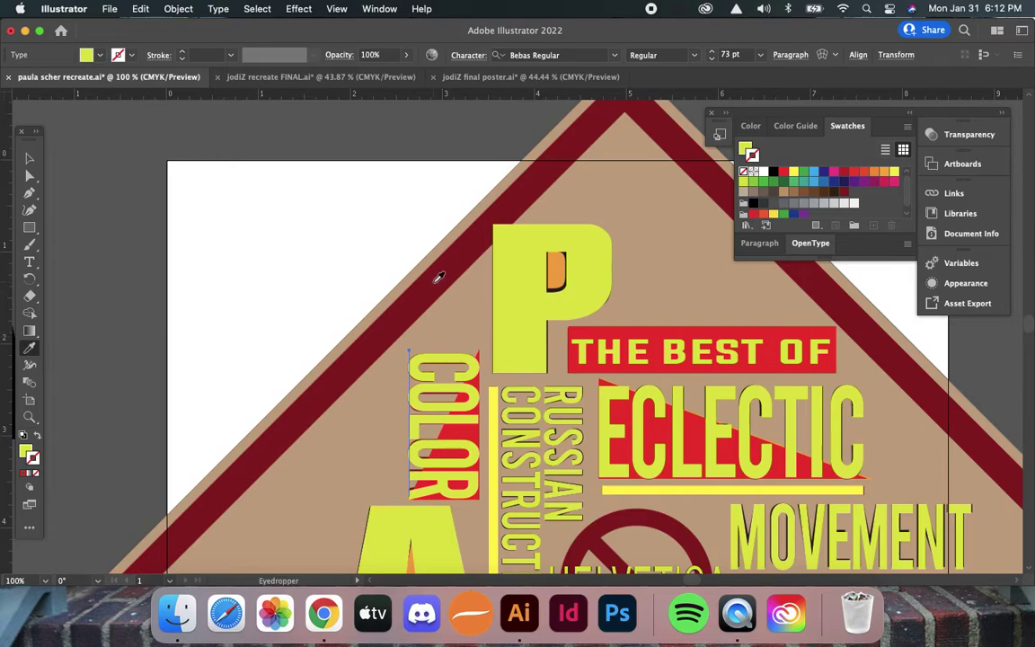
pyautogui.click(438, 278)
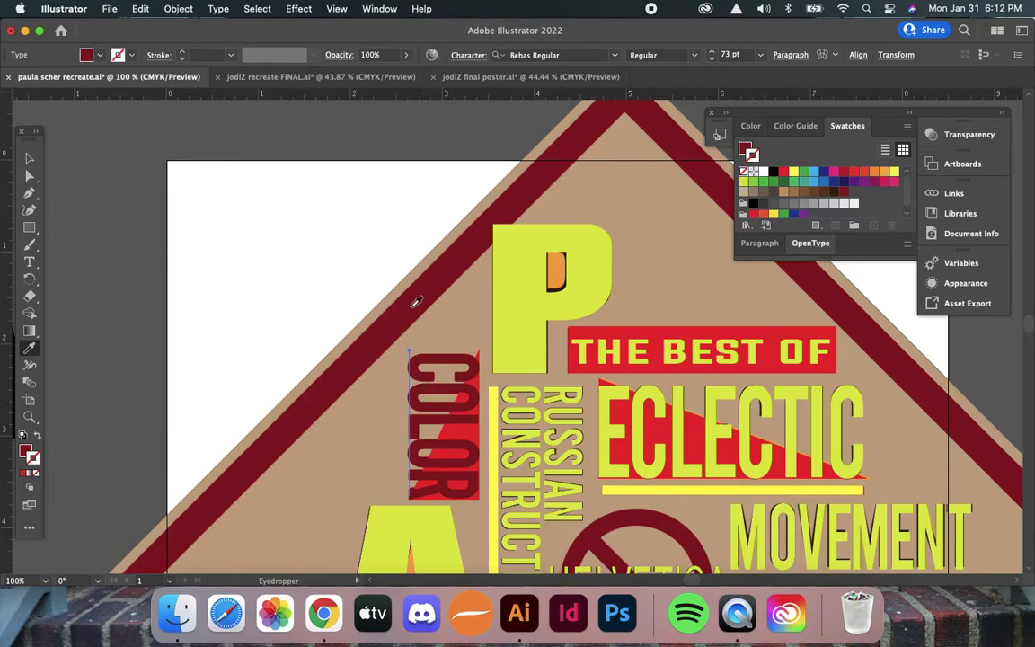
pyautogui.hscroll(3, 391, 328)
pyautogui.scroll(-2, 391, 328)
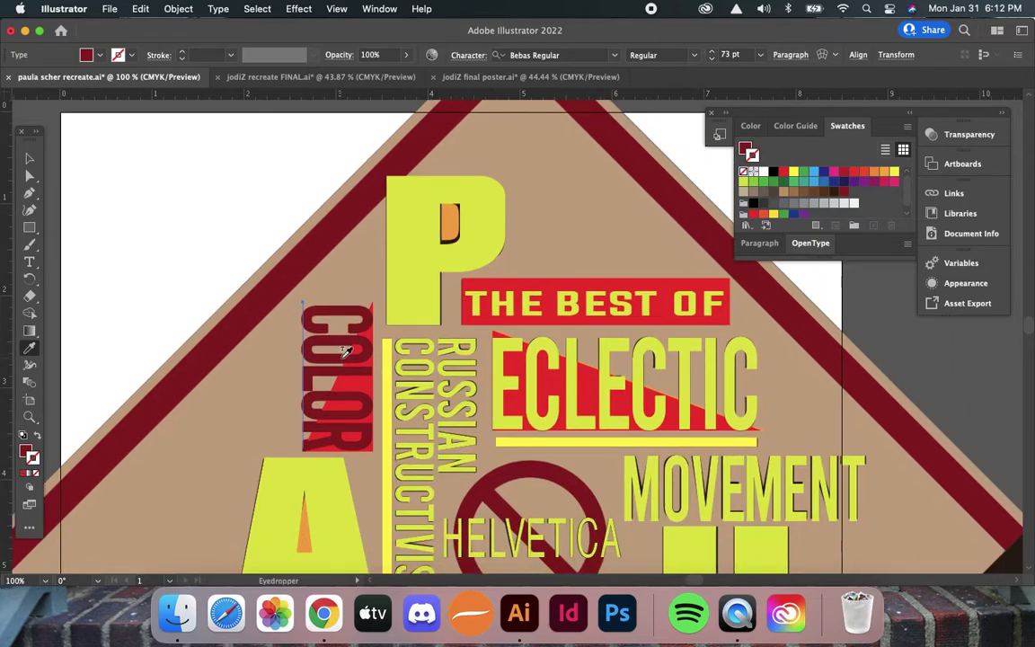
pyautogui.press('super+z')
# - Delete the leftover red shapes and the two spare black P letters beside the artboard, keeping the spare black A
pyautogui.press('super+0')
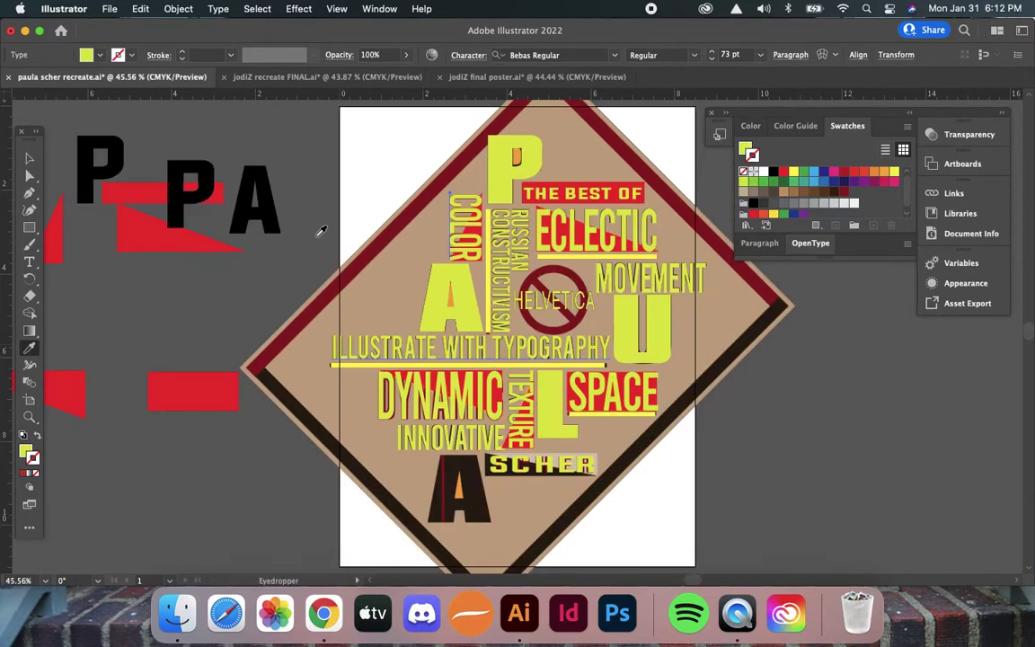
pyautogui.keyDown('super'); pyautogui.click(311, 213); pyautogui.keyUp('super')
pyautogui.press('v')
pyautogui.moveTo(250, 224); pyautogui.dragTo(338, 225)
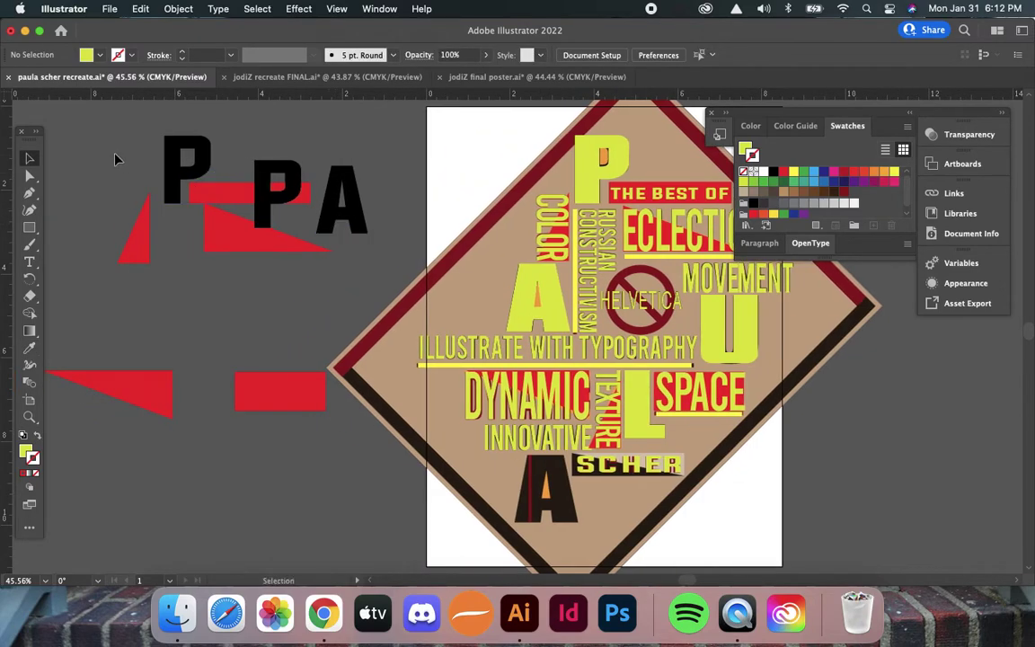
pyautogui.press('super+a')
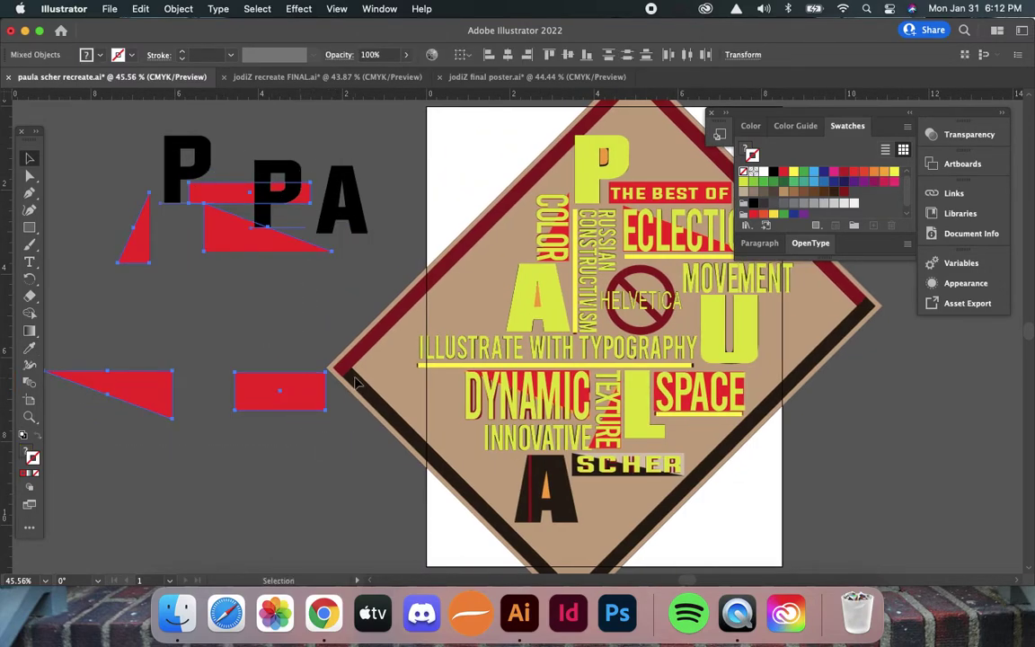
pyautogui.press('Delete')
# - Move the spare black A into the artboard's white upper-left corner and change its letter to P
pyautogui.moveTo(361, 220); pyautogui.dragTo(471, 175)
pyautogui.doubleClick(471, 174)
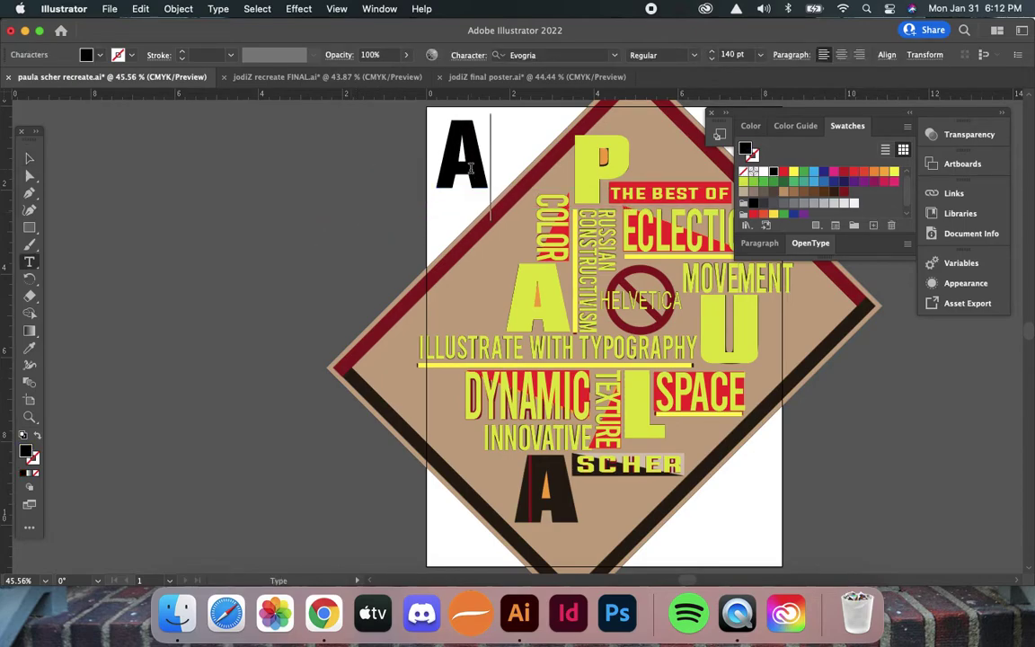
pyautogui.doubleClick(470, 169)
pyautogui.write('P')
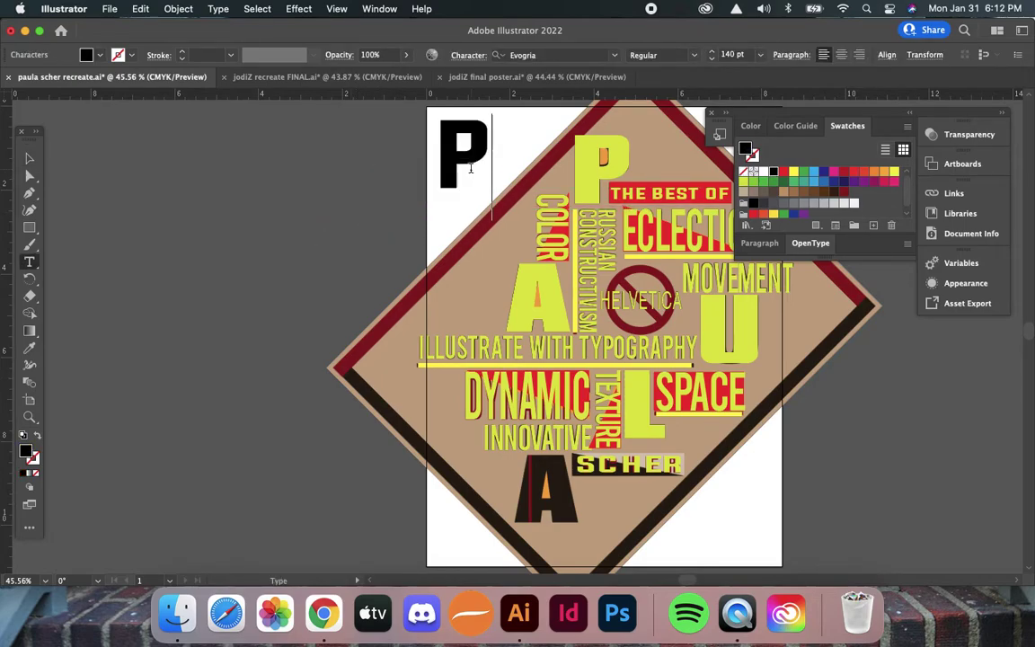
pyautogui.click(395, 161)
pyautogui.press('v')
pyautogui.hscroll(5, 437, 277)
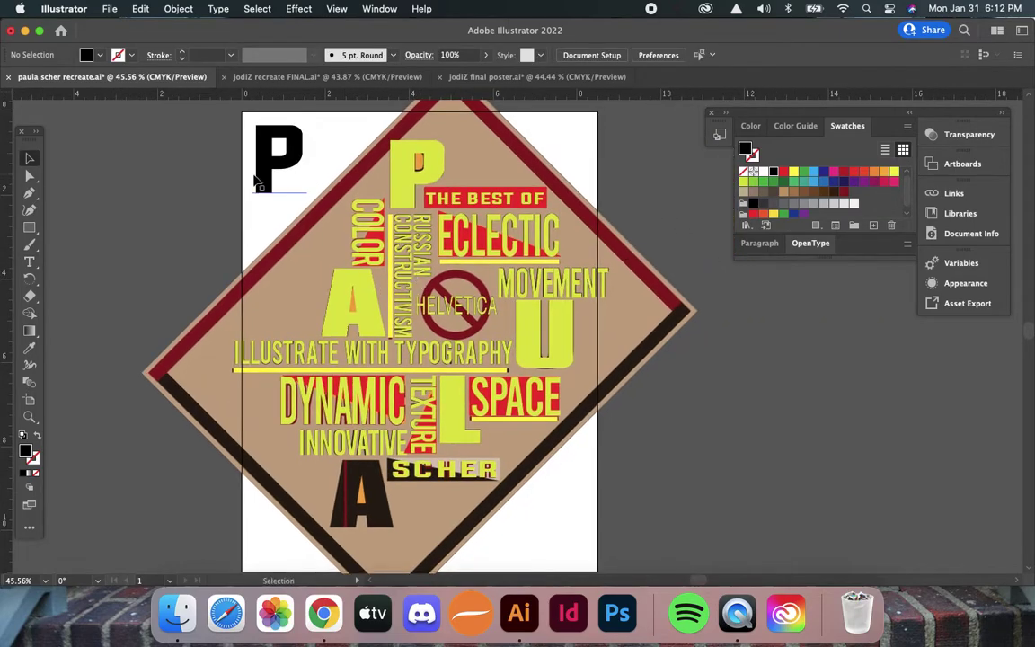
# - Shift the black P slightly up and to the right within the artboard's white upper-left corner
pyautogui.click(267, 185)
pyautogui.keyDown('super'); pyautogui.click(293, 165); pyautogui.keyUp('super')
pyautogui.keyDown('super'); pyautogui.click(600, 339); pyautogui.keyUp('super')
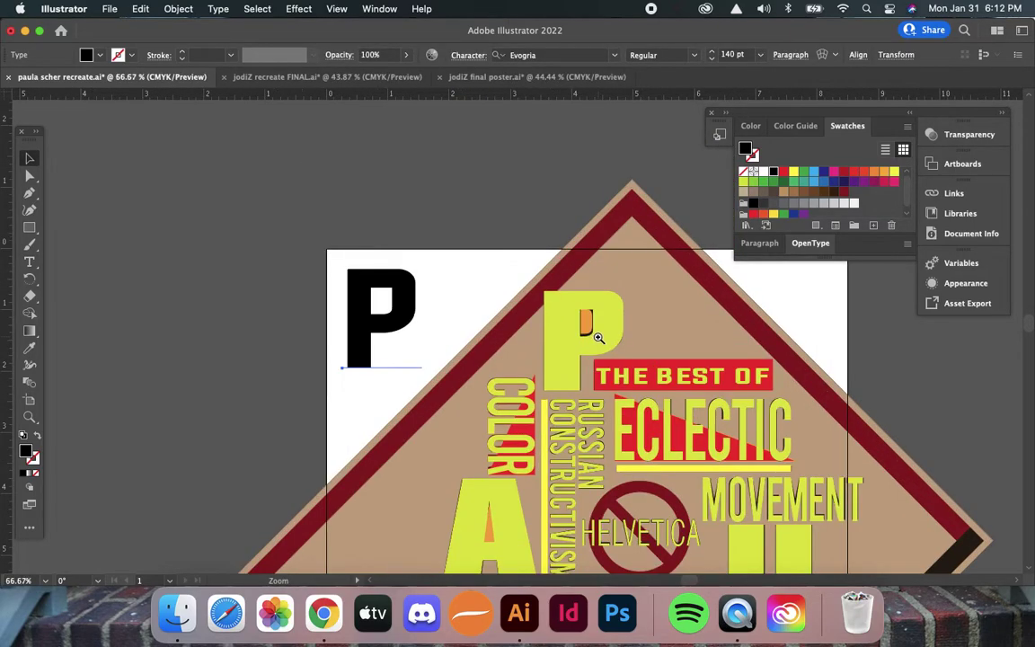
pyautogui.keyDown('super'); pyautogui.click(596, 340); pyautogui.keyUp('super')
pyautogui.press('v')
pyautogui.moveTo(223, 306); pyautogui.dragTo(261, 287)
pyautogui.scroll(-1, 421, 376)
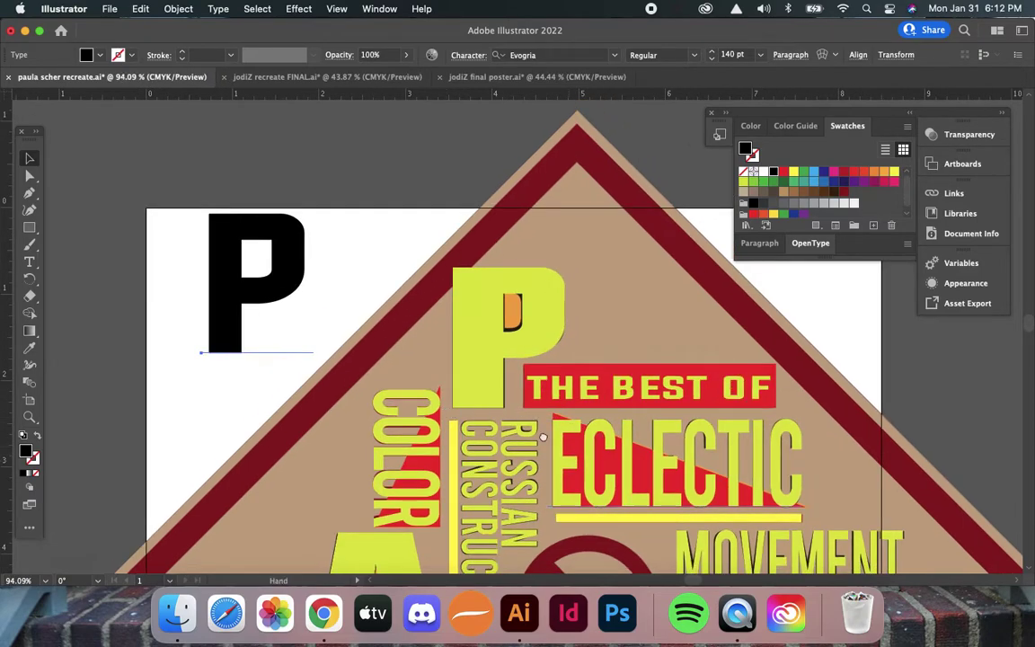
# - Replace the black letter P in the artboard's upper-left corner with Z
pyautogui.moveTo(591, 509); pyautogui.dragTo(515, 396)
pyautogui.keyDown('alt'); pyautogui.keyDown('super'); pyautogui.click(491, 348); pyautogui.keyUp('super'); pyautogui.keyUp('alt')
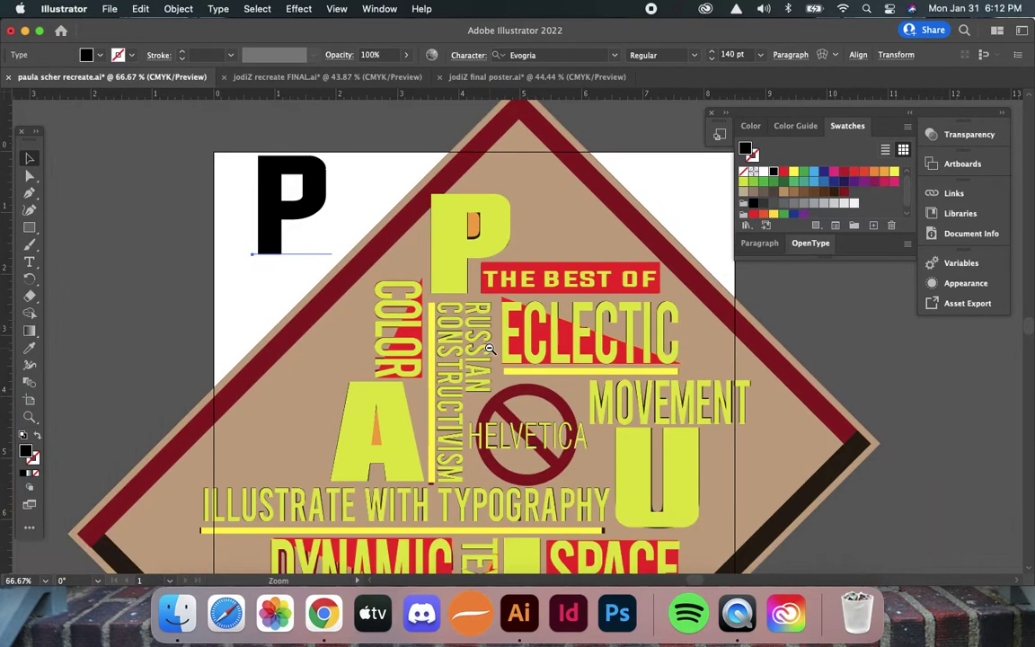
pyautogui.keyDown('alt'); pyautogui.keyDown('super'); pyautogui.click(428, 393); pyautogui.keyUp('super'); pyautogui.keyUp('alt')
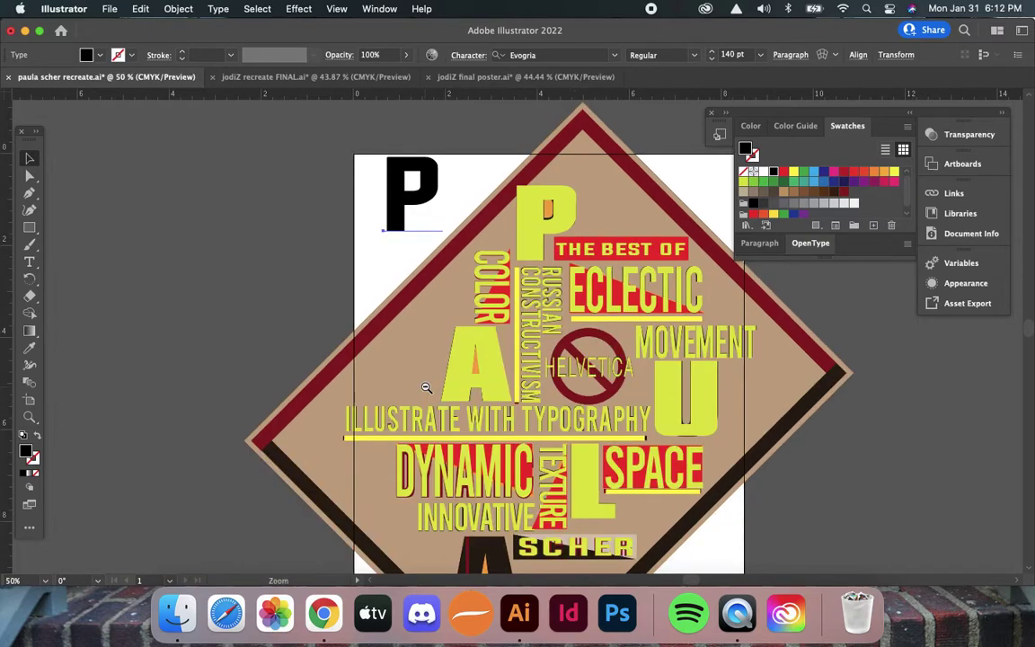
pyautogui.moveTo(478, 419); pyautogui.dragTo(388, 356)
pyautogui.doubleClick(314, 165)
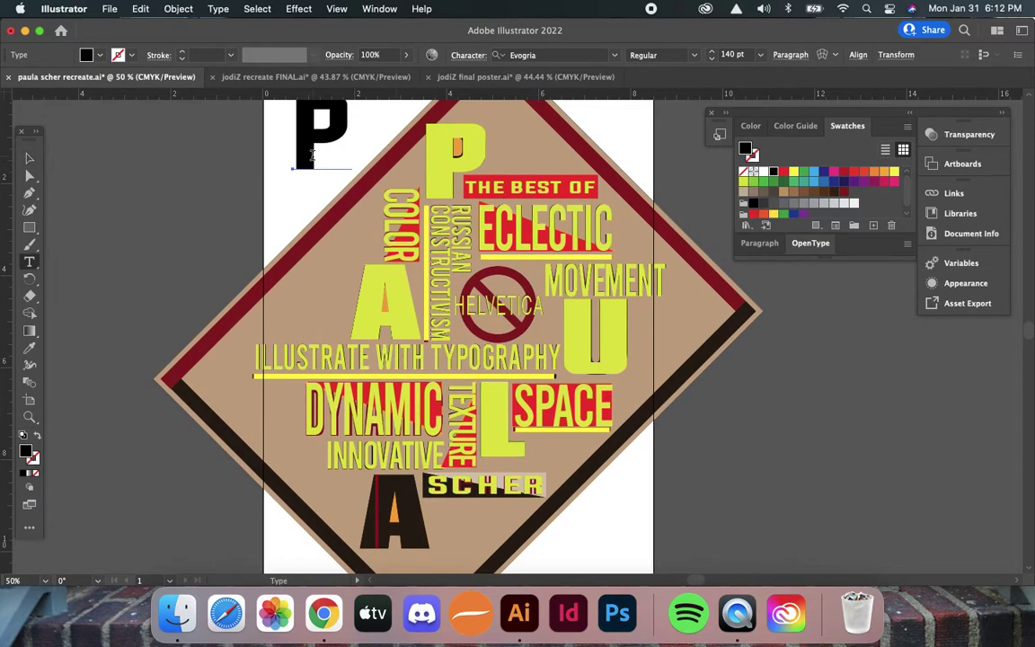
pyautogui.doubleClick(311, 155)
pyautogui.write('Z')
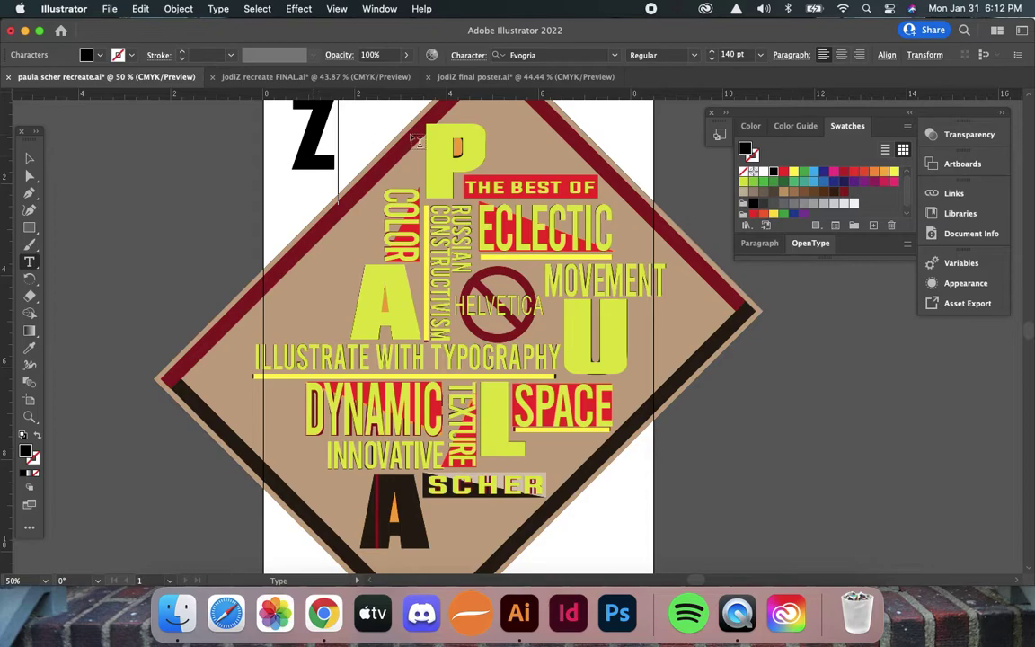
pyautogui.write('V')
pyautogui.press('super+z')
pyautogui.press('super+z')
pyautogui.press('Escape')
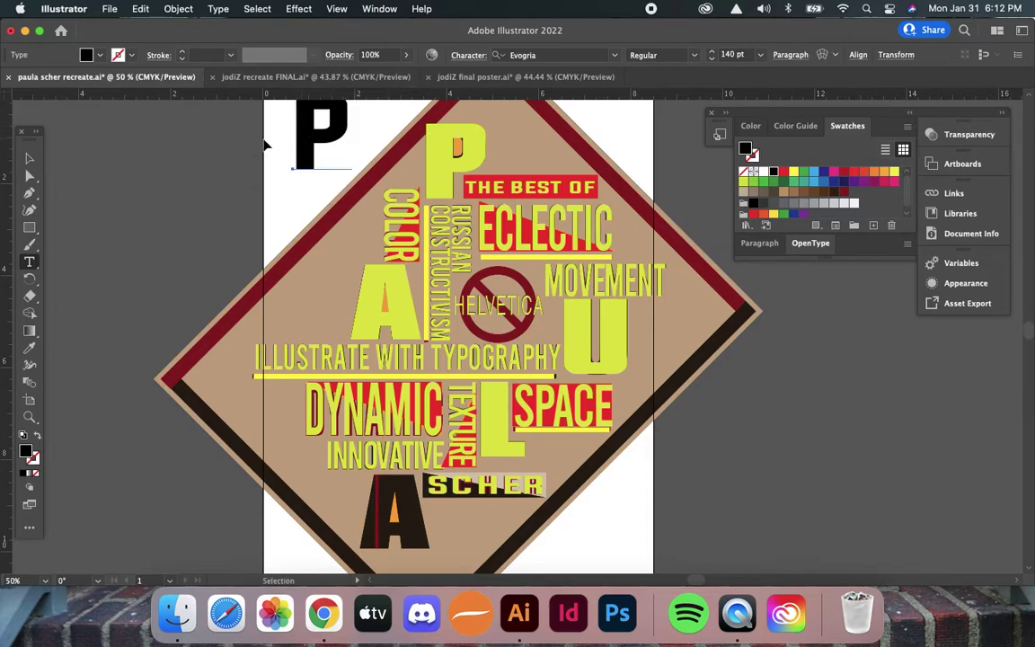
# - Change the black P in the artboard's upper-left corner to Z and move it over the yellow P
pyautogui.doubleClick(308, 140)
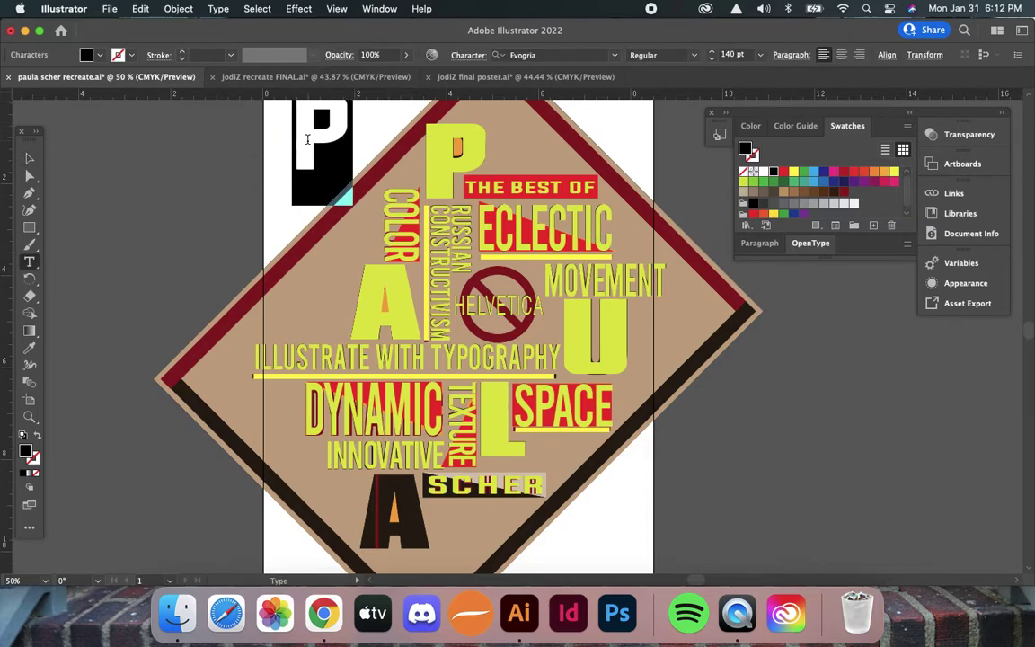
pyautogui.write('Z')
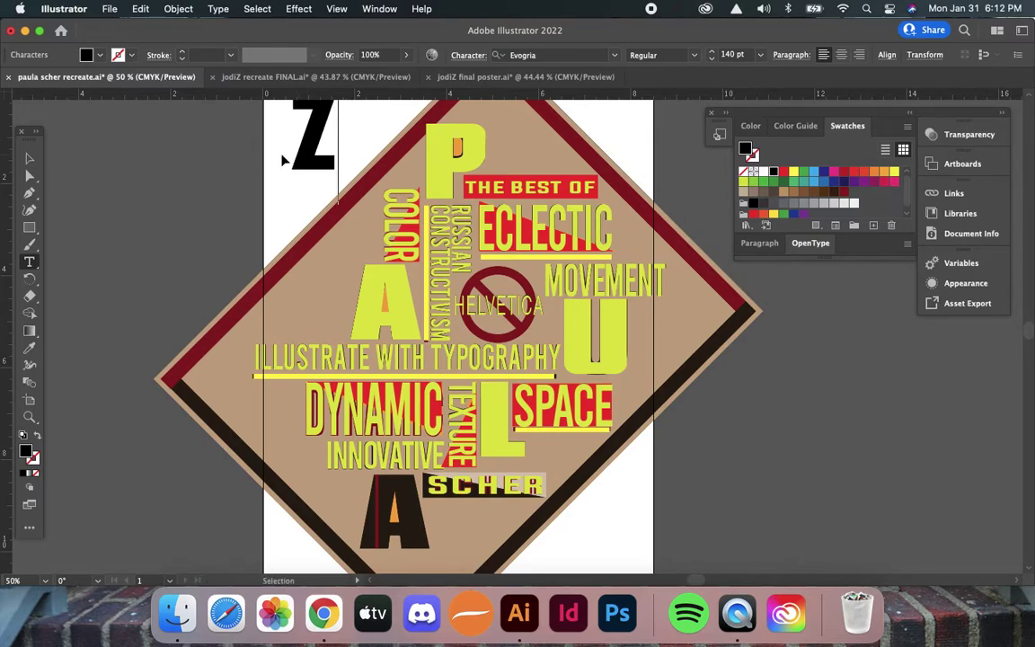
pyautogui.keyDown('super'); pyautogui.click(282, 156); pyautogui.keyUp('super')
pyautogui.keyDown('super'); pyautogui.click(304, 156); pyautogui.keyUp('super')
pyautogui.moveTo(306, 160); pyautogui.dragTo(441, 187)
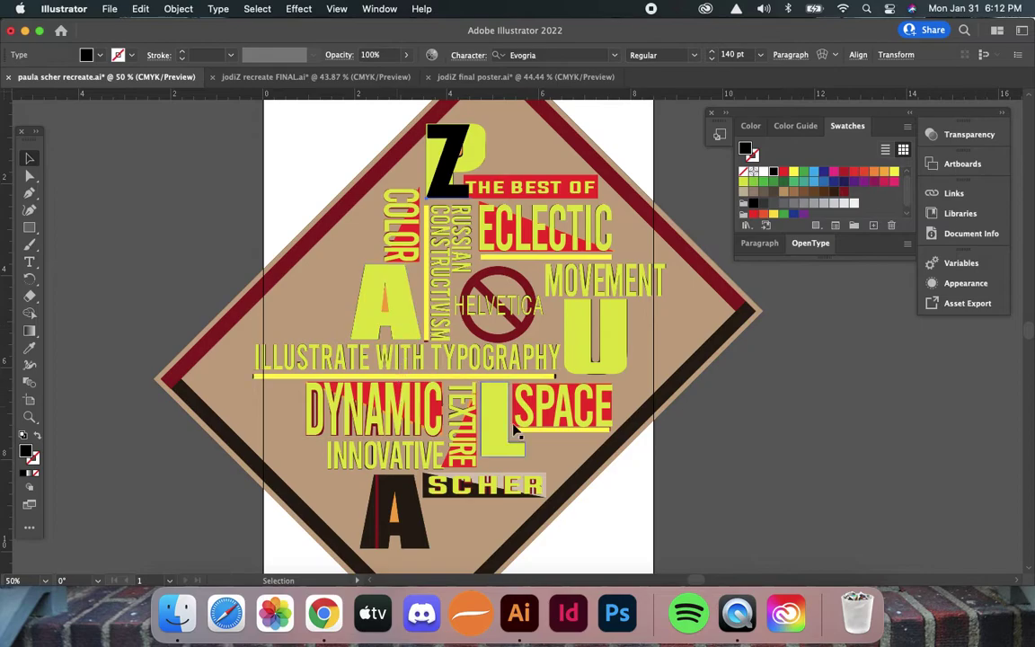
pyautogui.click(657, 494)
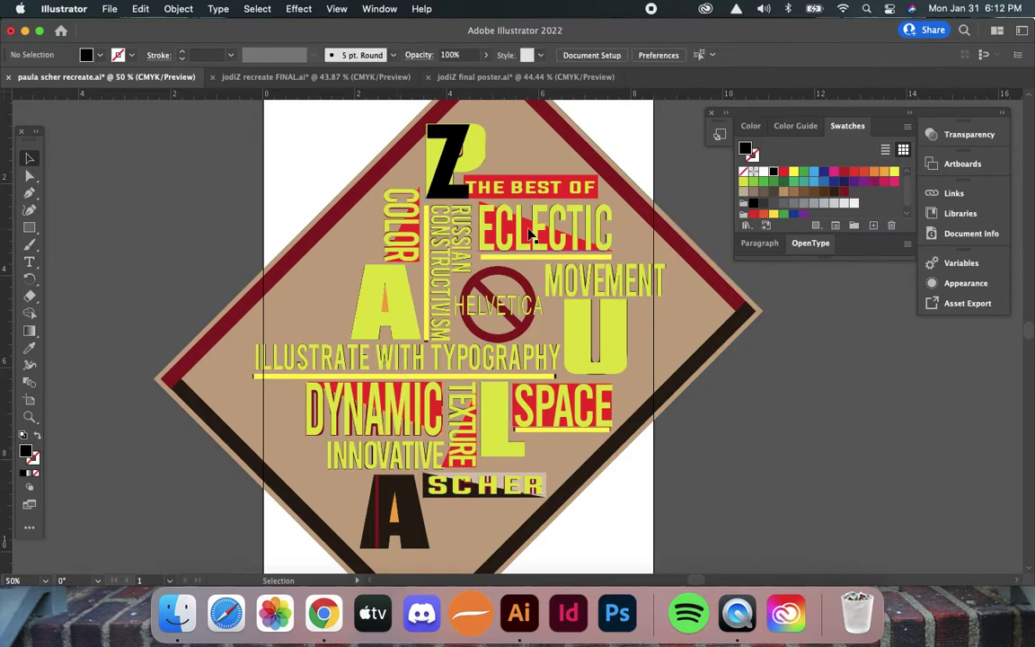
pyautogui.click(513, 191)
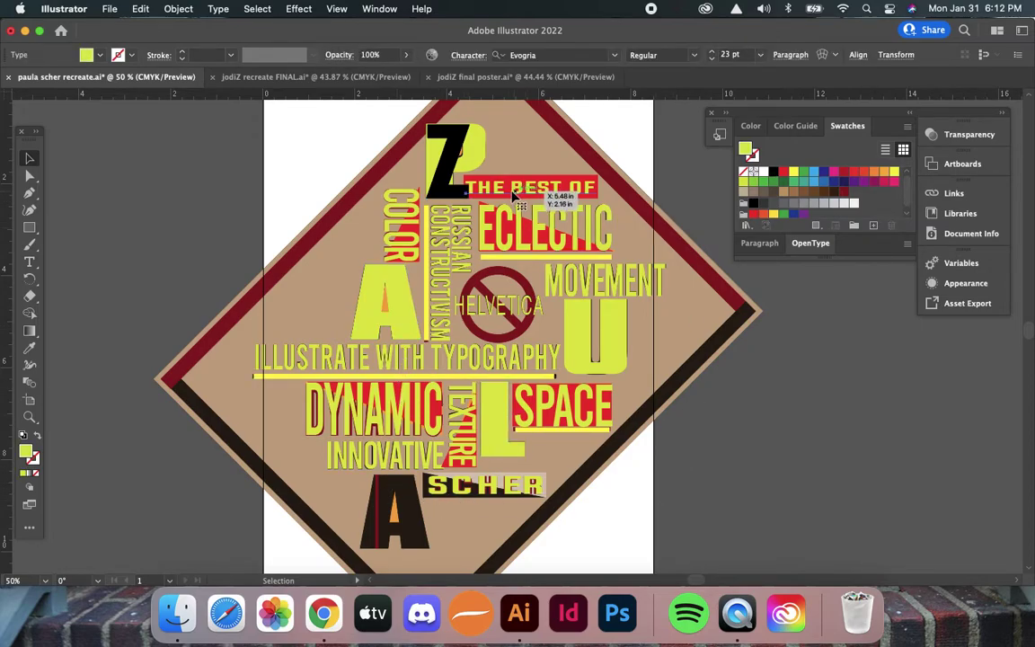
pyautogui.click(406, 239)
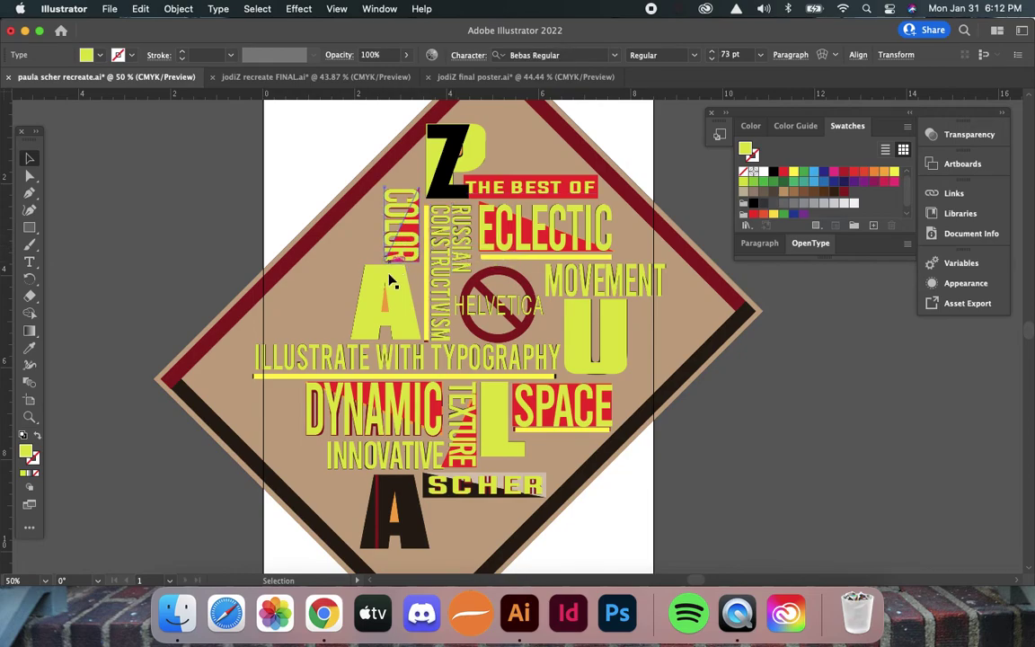
pyautogui.click(539, 236)
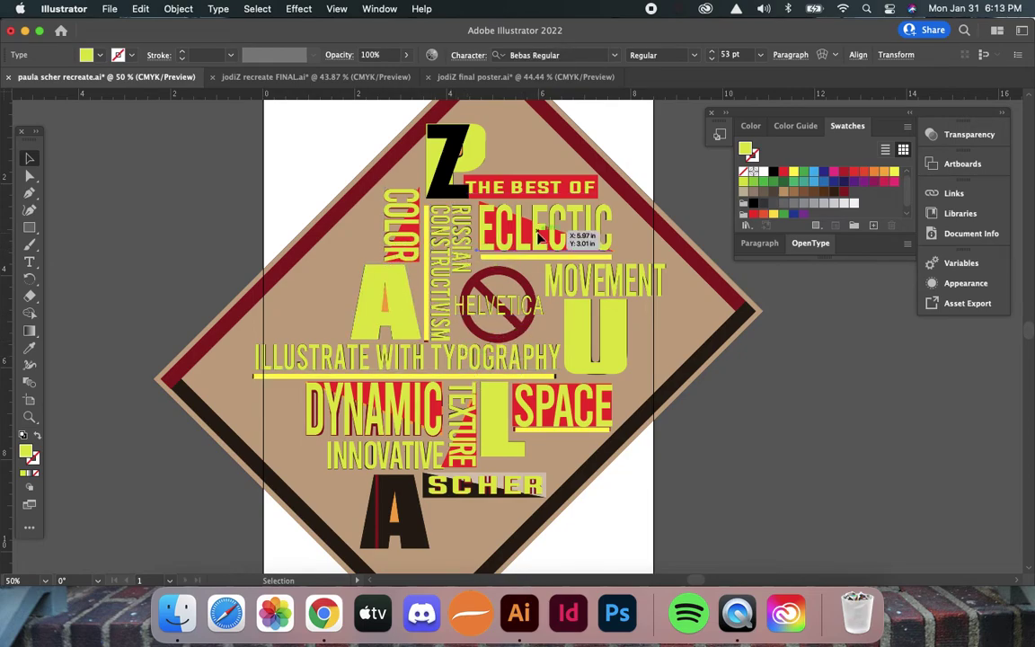
# - Duplicate the black Z onto the yellow A and change the copy's letter to I
pyautogui.click(444, 183)
pyautogui.moveTo(444, 183); pyautogui.dragTo(381, 313)
pyautogui.doubleClick(381, 312)
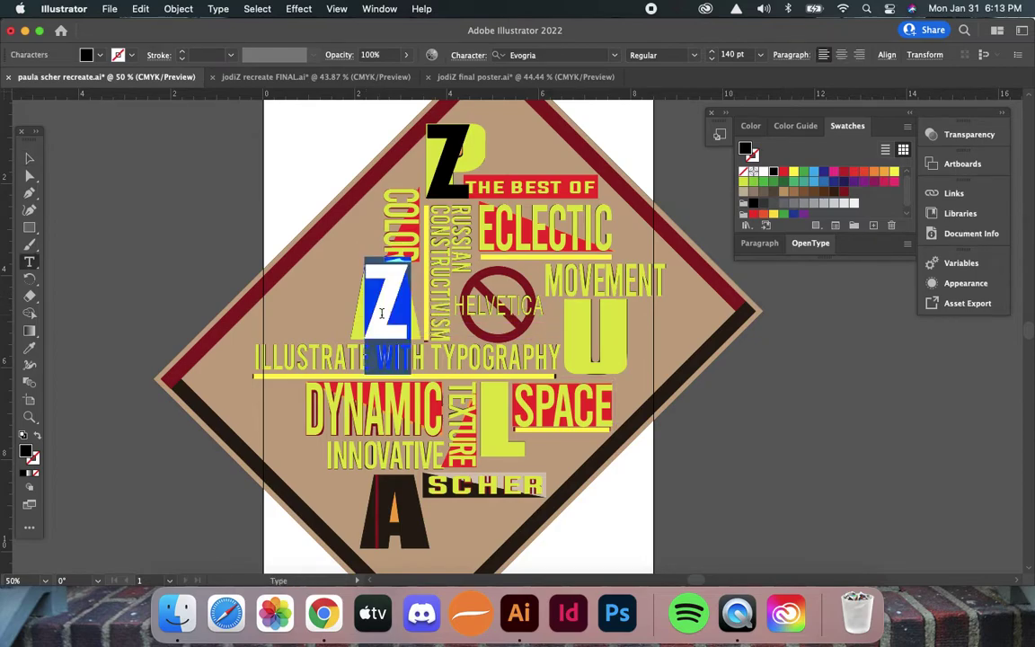
pyautogui.write('I')
# - Duplicate the black I onto the yellow U and change the copy's letter to E
pyautogui.moveTo(381, 312); pyautogui.dragTo(595, 351)
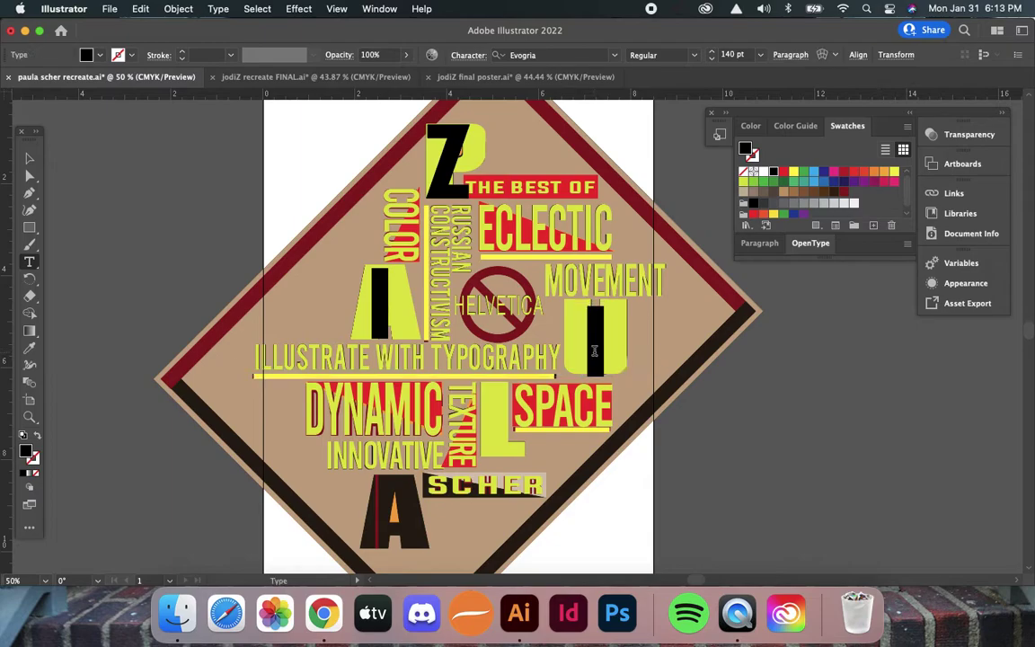
pyautogui.doubleClick(595, 351)
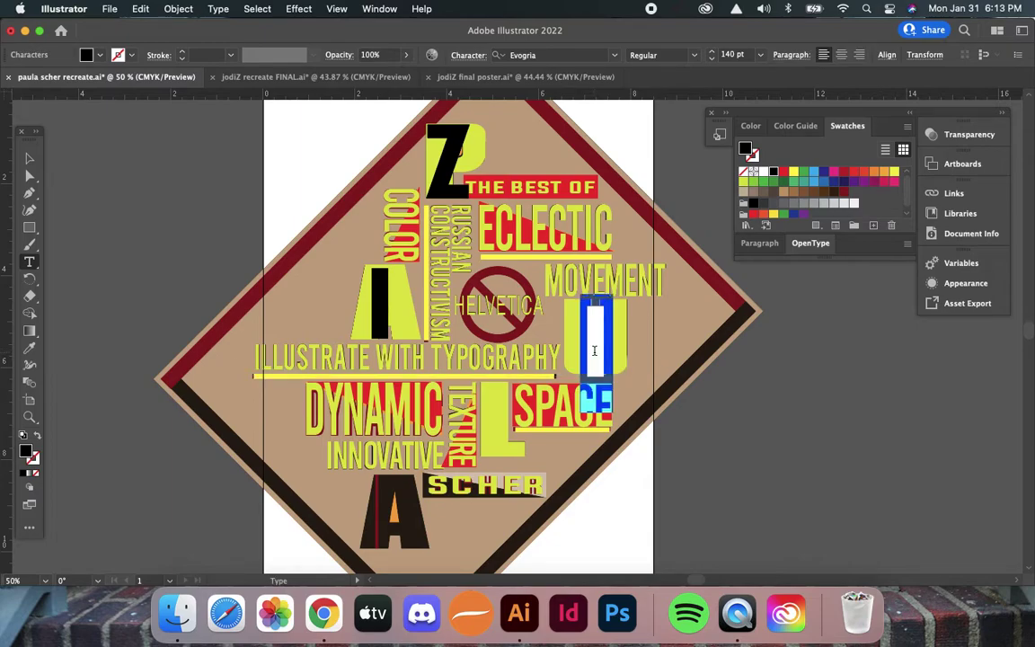
pyautogui.write('E')
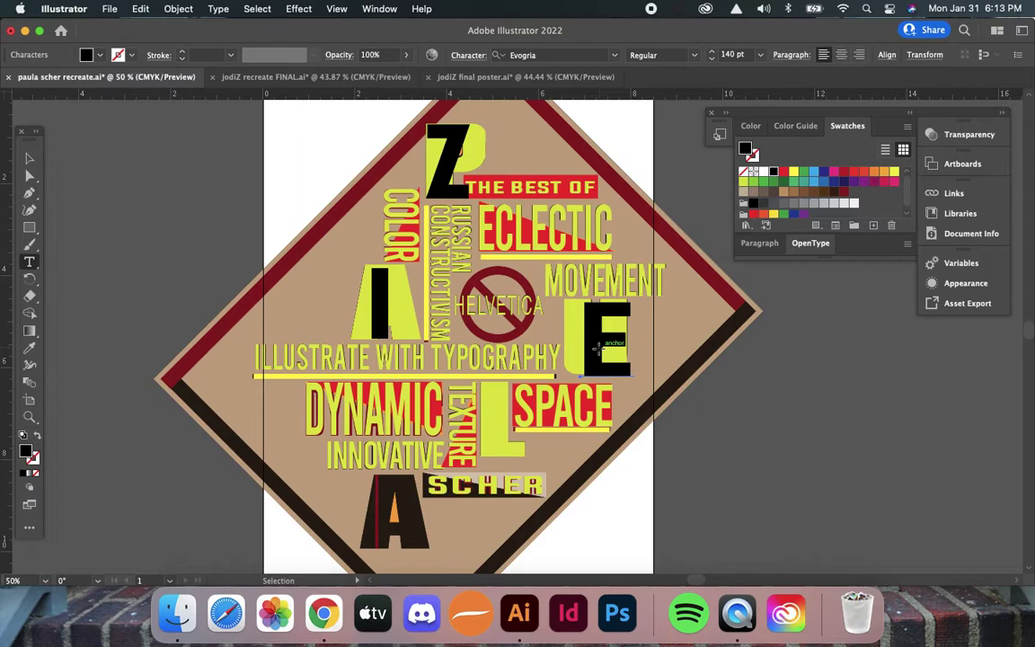
pyautogui.moveTo(598, 348); pyautogui.dragTo(510, 425)
pyautogui.press('super+z')
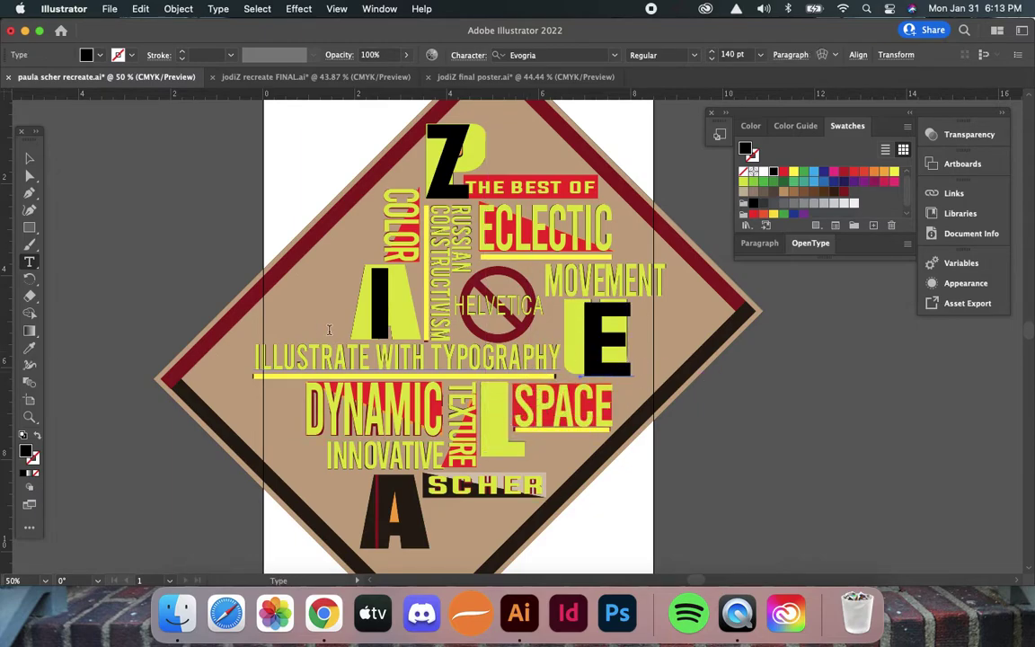
pyautogui.keyDown('super'); pyautogui.click(179, 245); pyautogui.keyUp('super')
pyautogui.press('v')
# - Place a copy of the black I over the dark A near the diamond's lower corner
pyautogui.click(387, 322)
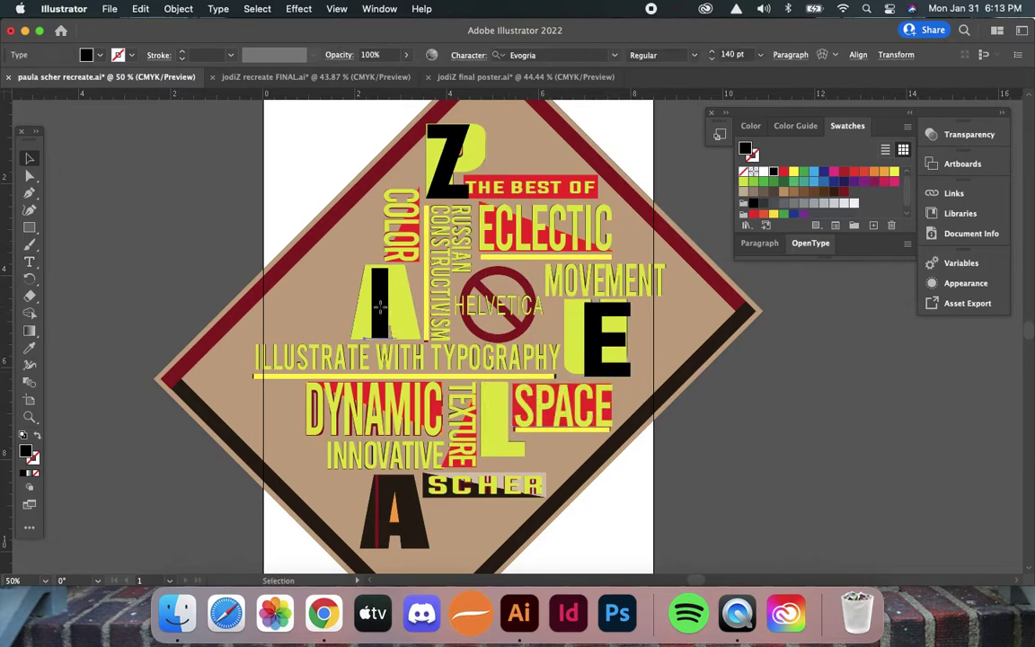
pyautogui.moveTo(381, 306); pyautogui.dragTo(397, 520)
pyautogui.click(178, 240)
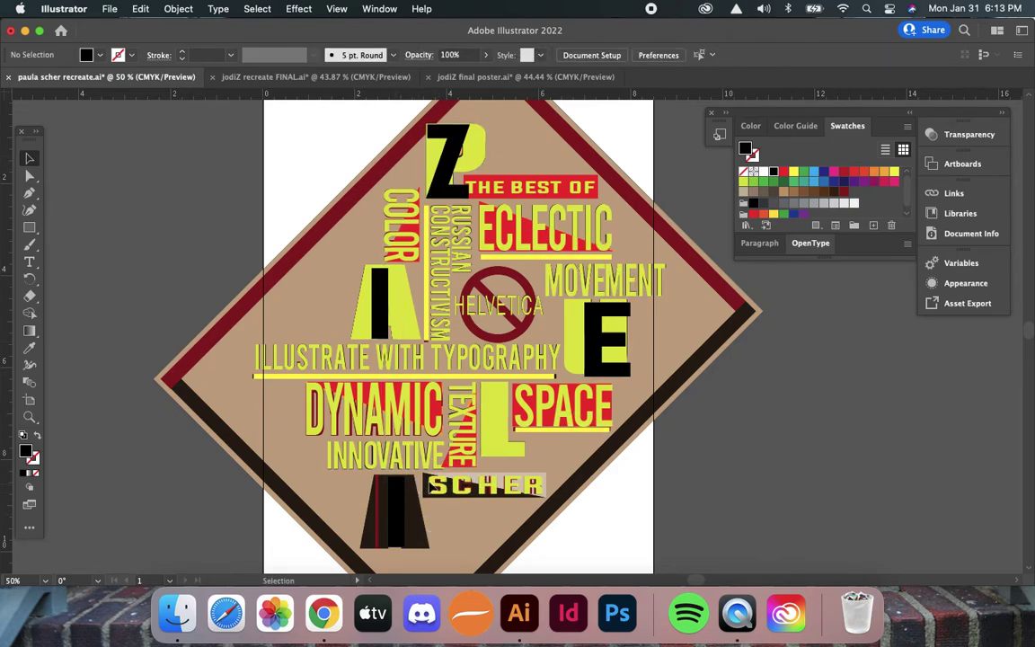
# - Switch to the recreate FINAL document and unlock all of its objects
pyautogui.click(494, 194)
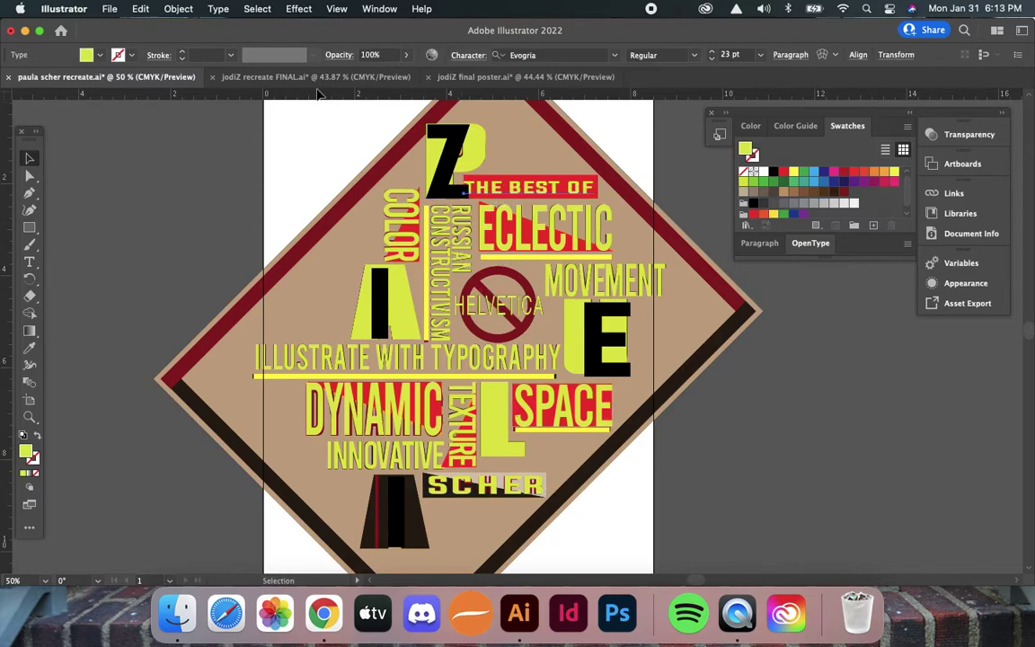
pyautogui.click(275, 74)
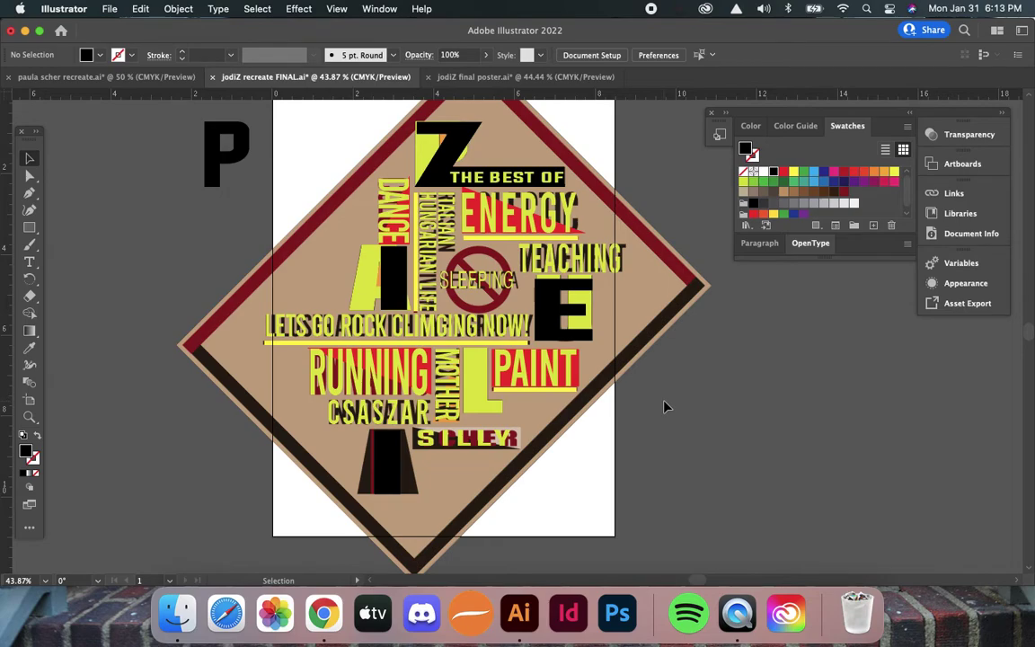
pyautogui.click(178, 8)
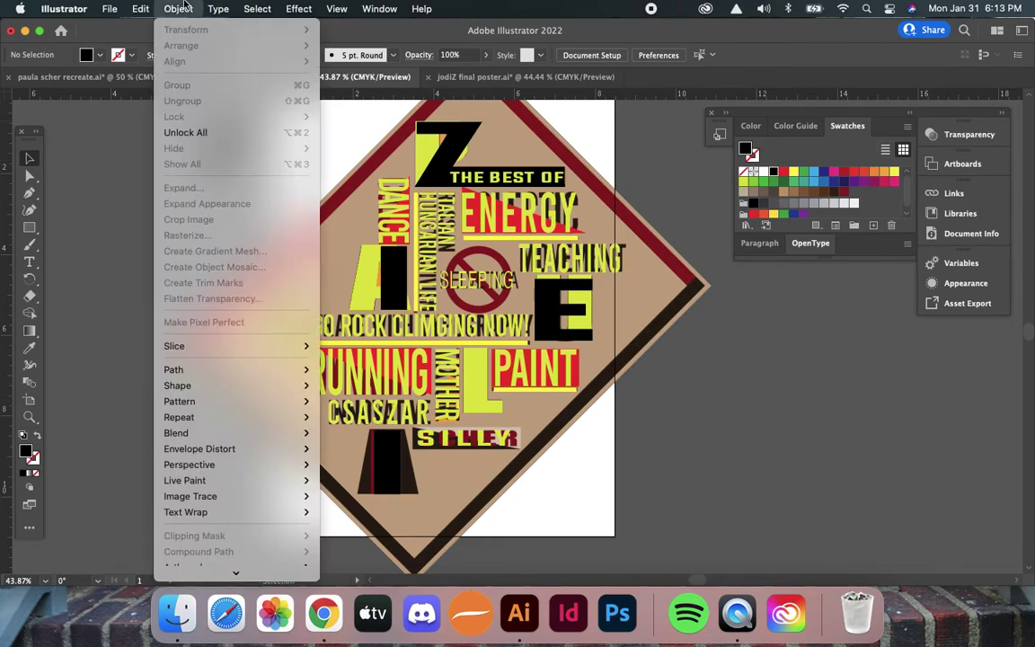
pyautogui.click(186, 132)
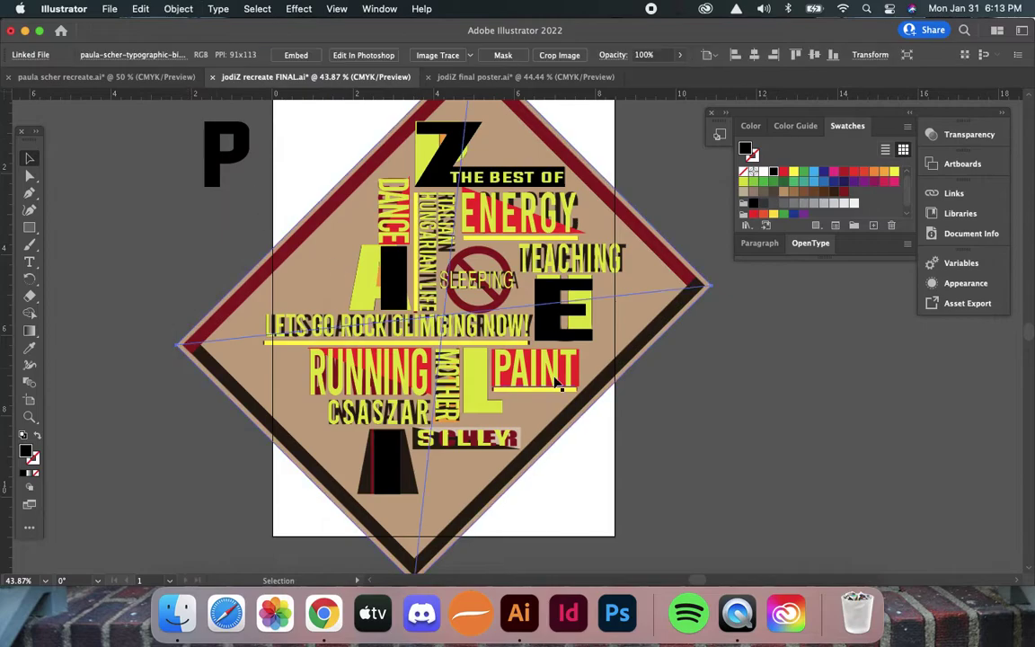
# - Delete the spare black P beside the artboard
pyautogui.click(250, 207)
pyautogui.moveTo(225, 157); pyautogui.dragTo(83, 162)
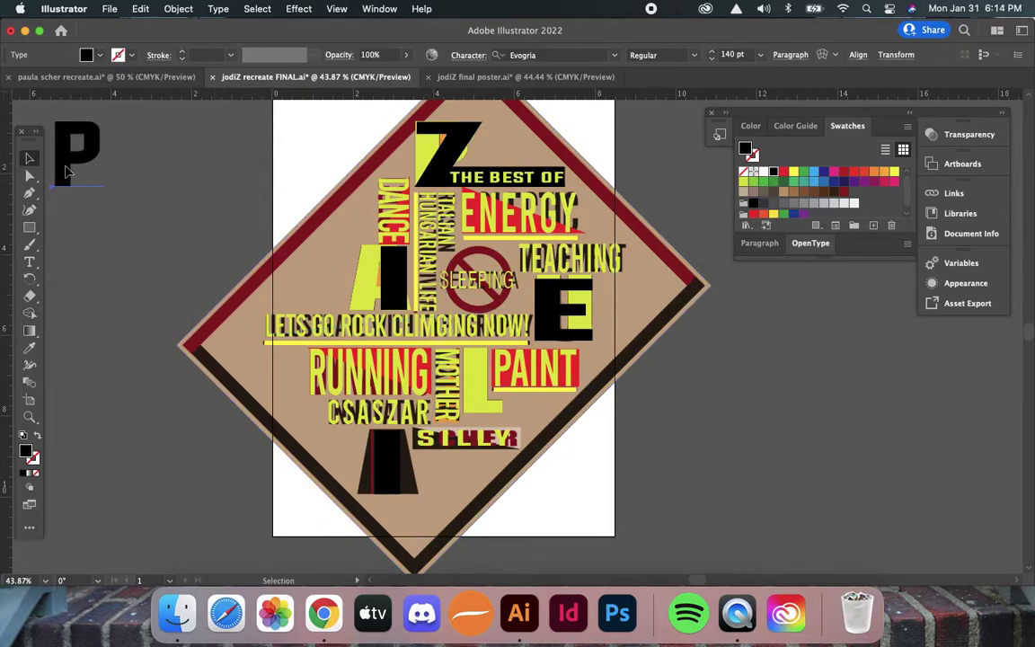
pyautogui.press('Delete')
# - Rotate the entire artwork, including the linked poster image, by 45°
pyautogui.press('super+a')
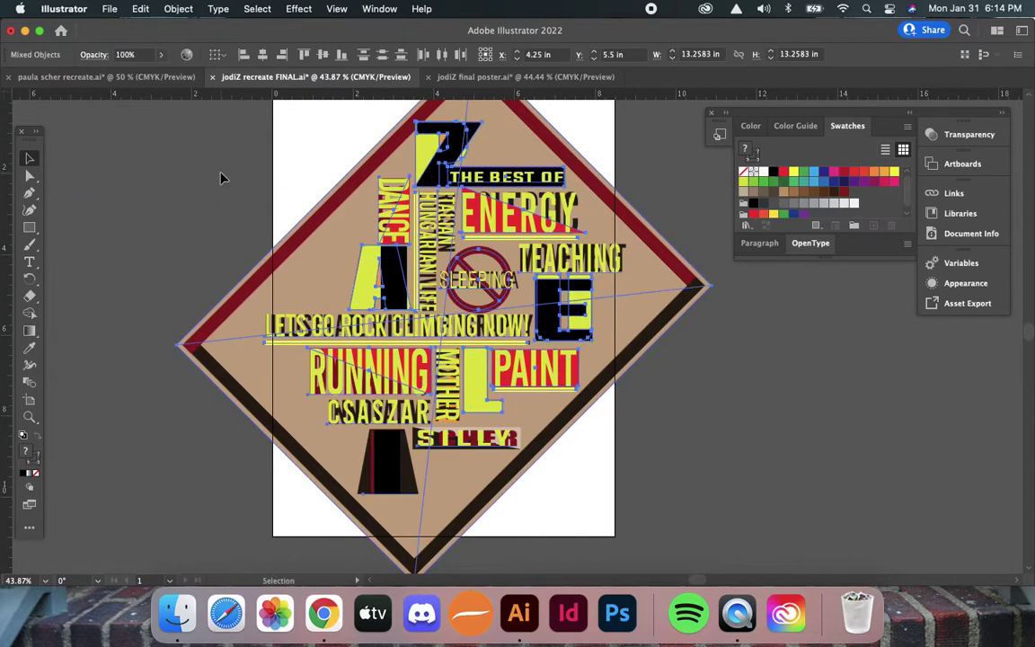
pyautogui.press('r')
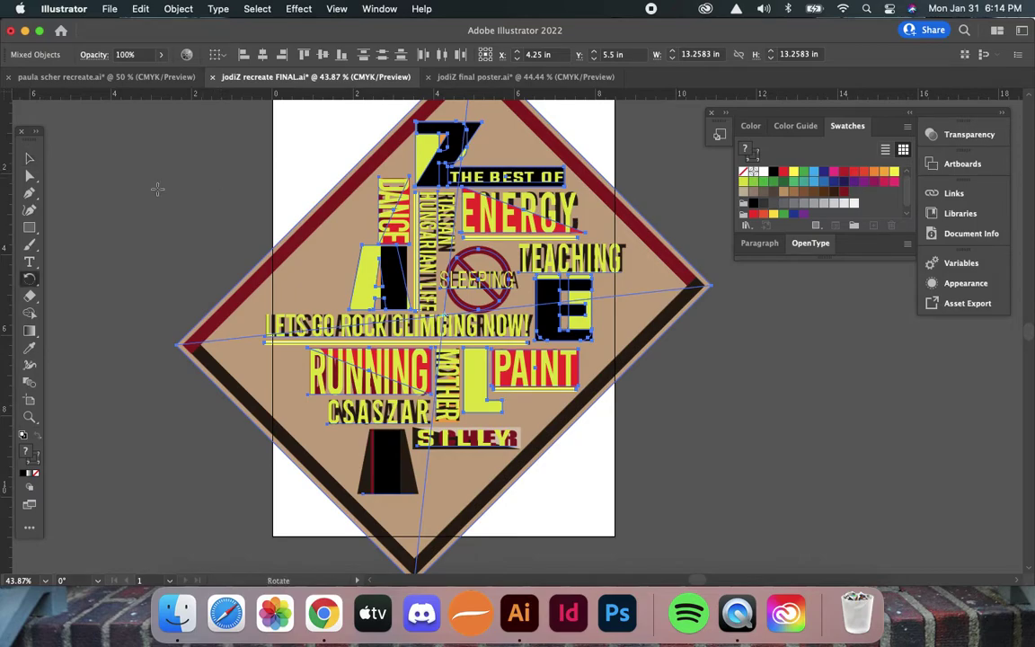
pyautogui.press('Return')
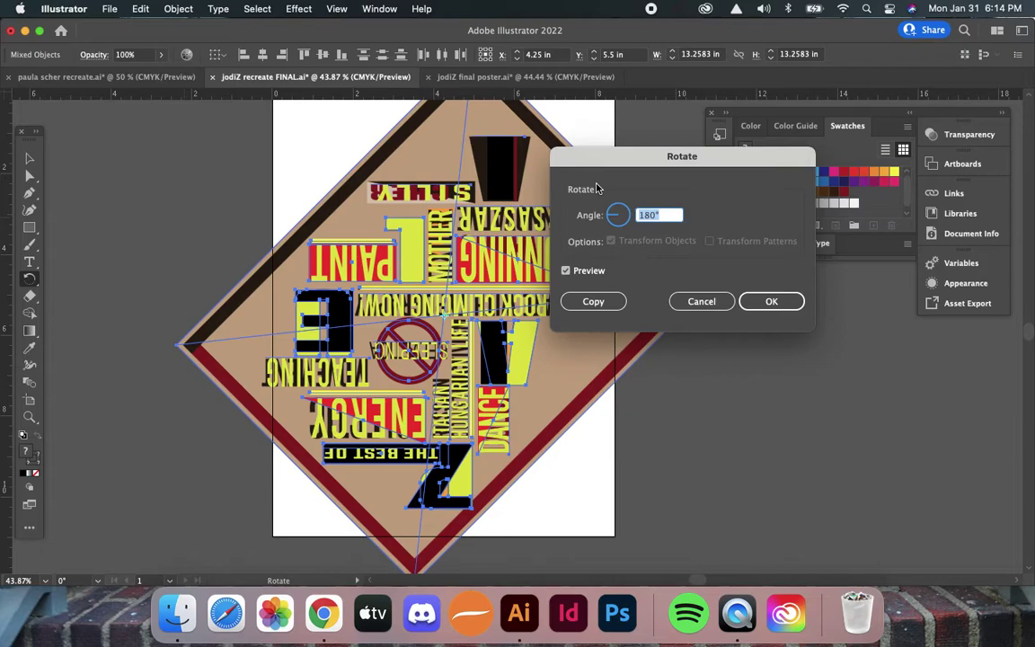
pyautogui.write('45')
pyautogui.press('Return')
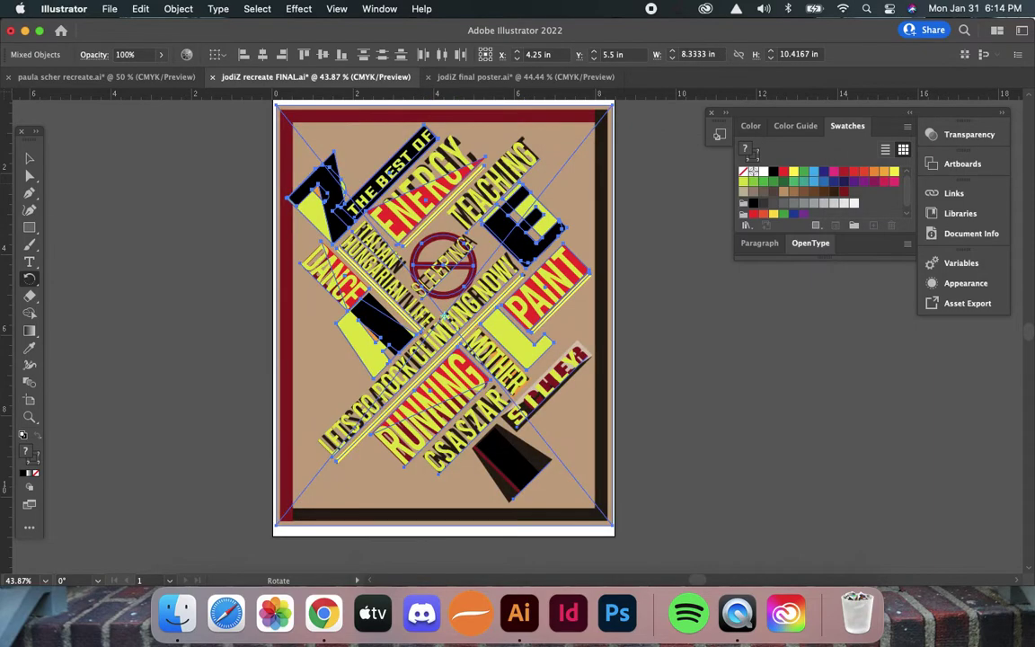
pyautogui.press('v')
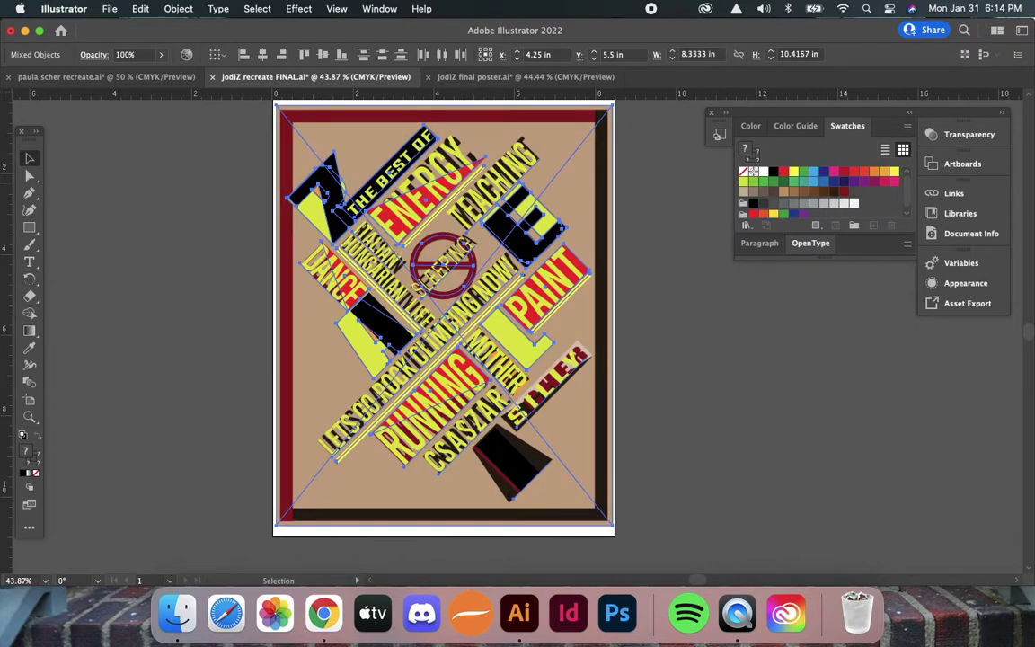
pyautogui.click(209, 225)
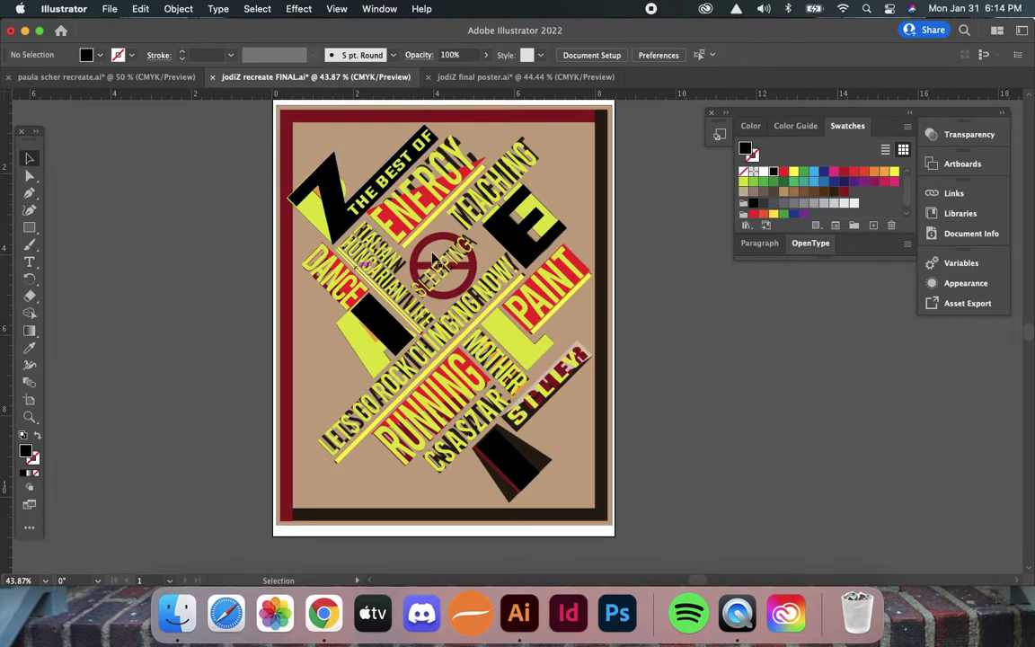
# - Delete the linked reference poster image from behind the lettering
pyautogui.click(327, 132)
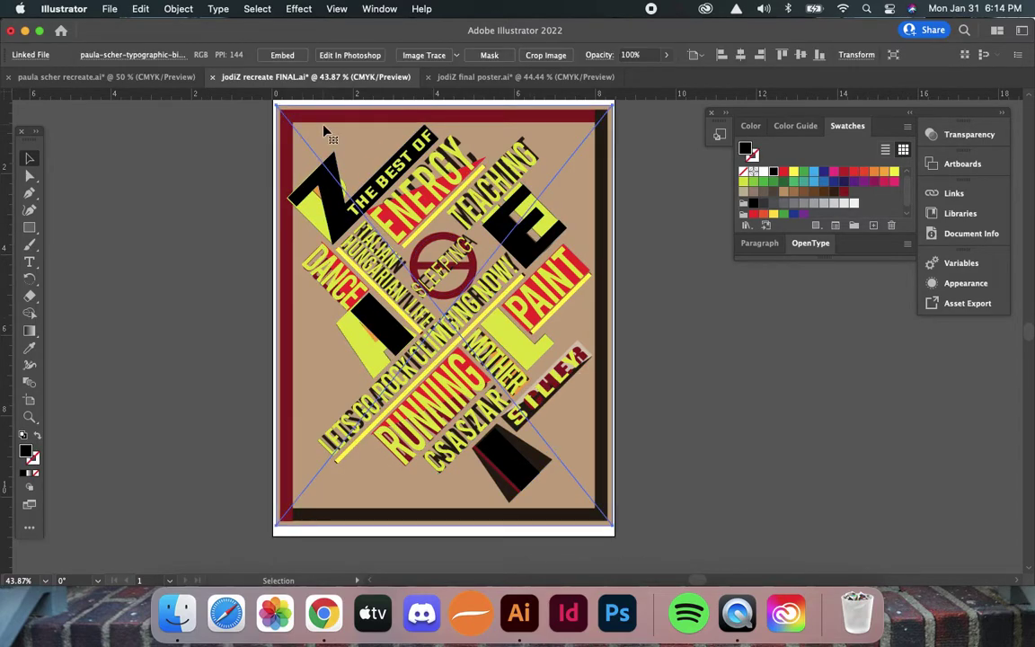
pyautogui.press('Delete')
pyautogui.press('m')
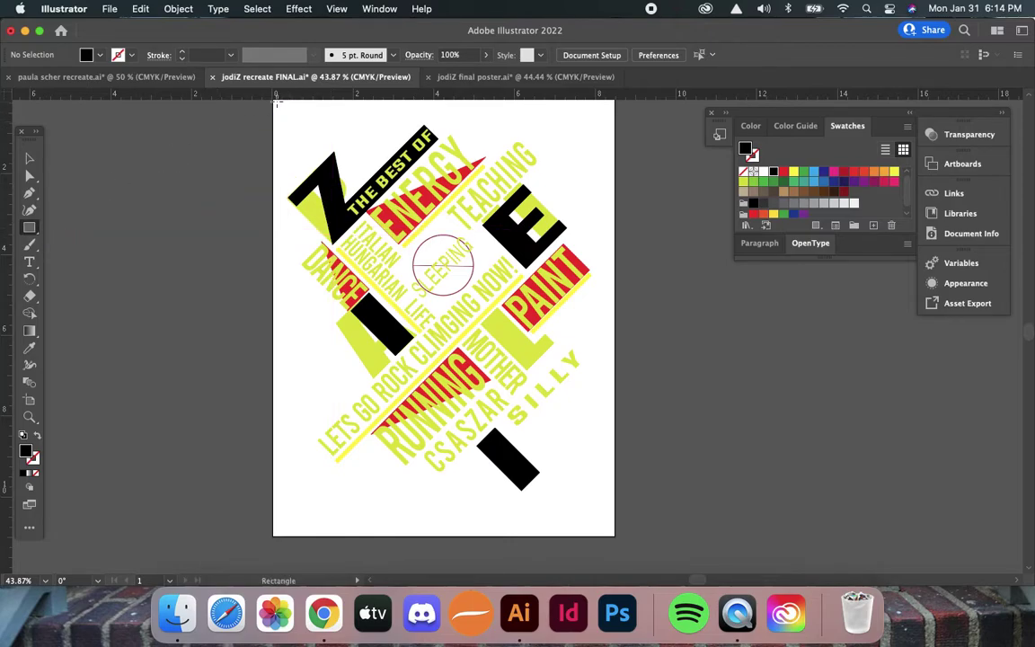
pyautogui.scroll(2, 299, 126)
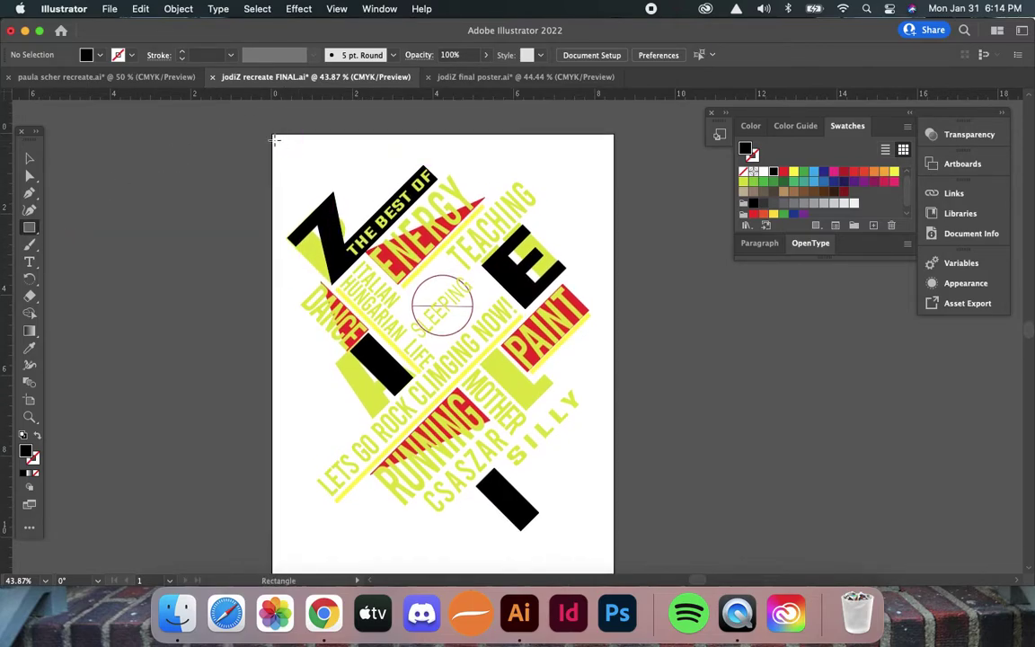
pyautogui.moveTo(273, 133); pyautogui.dragTo(620, 448)
pyautogui.press('super+0')
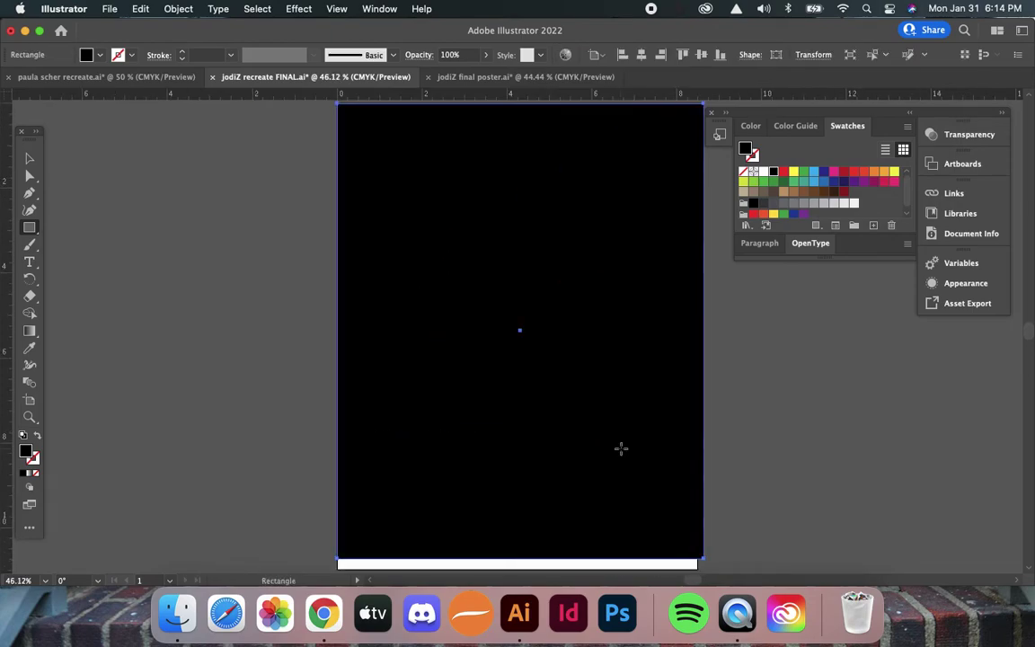
pyautogui.press('Delete')
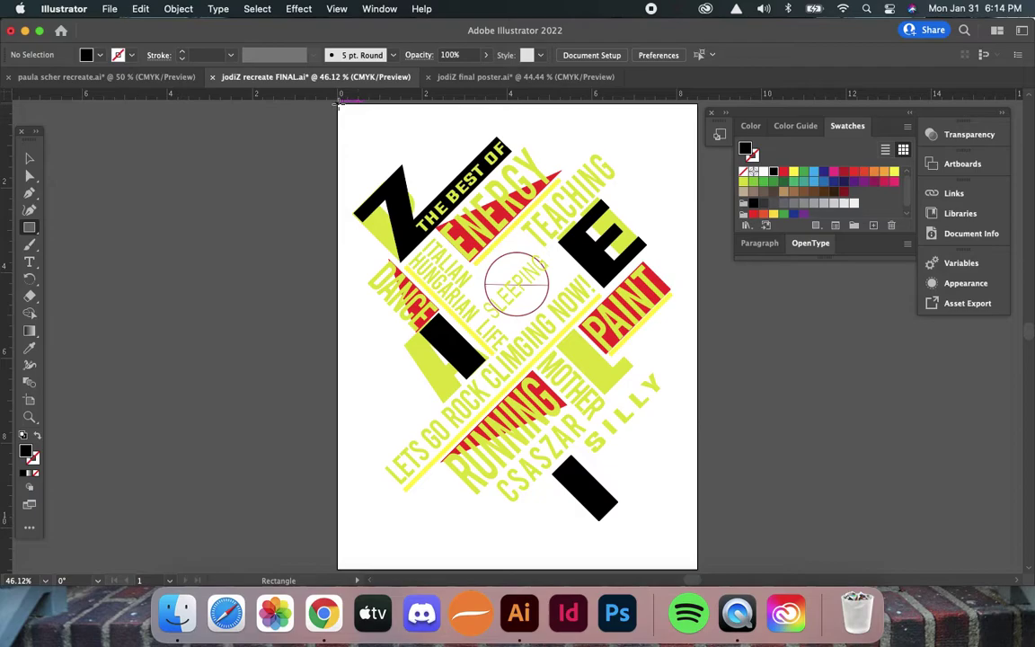
# - Add a dark blue rectangle covering the whole artboard and place it behind the lettering
pyautogui.moveTo(338, 104); pyautogui.dragTo(699, 569)
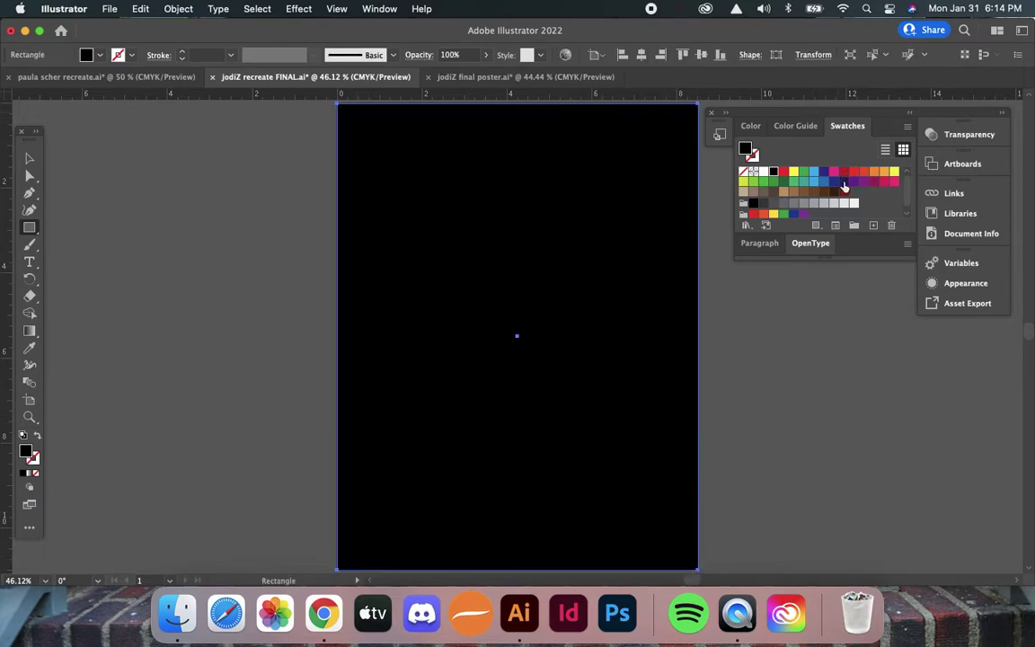
pyautogui.click(844, 182)
pyautogui.press('Delete')
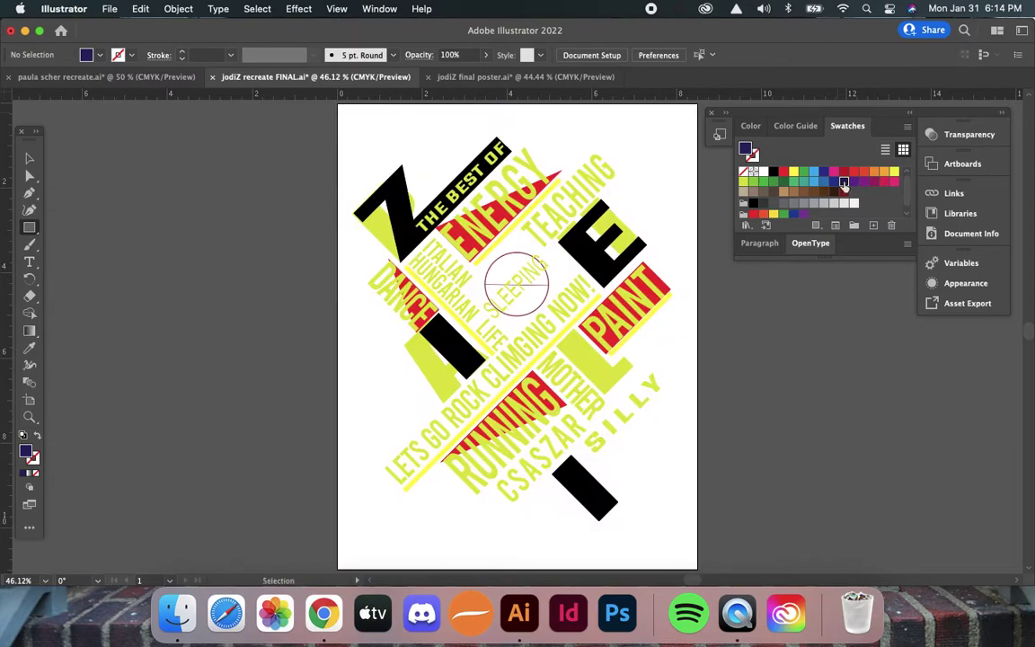
pyautogui.hotkey('ctrl', 'z')
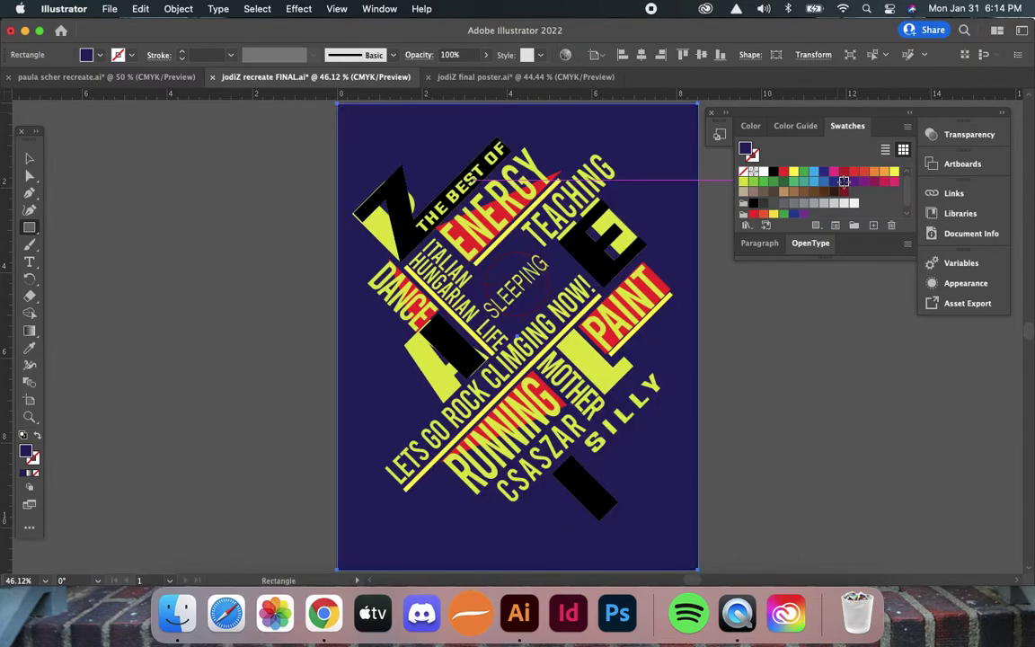
pyautogui.click(800, 343)
pyautogui.press('v')
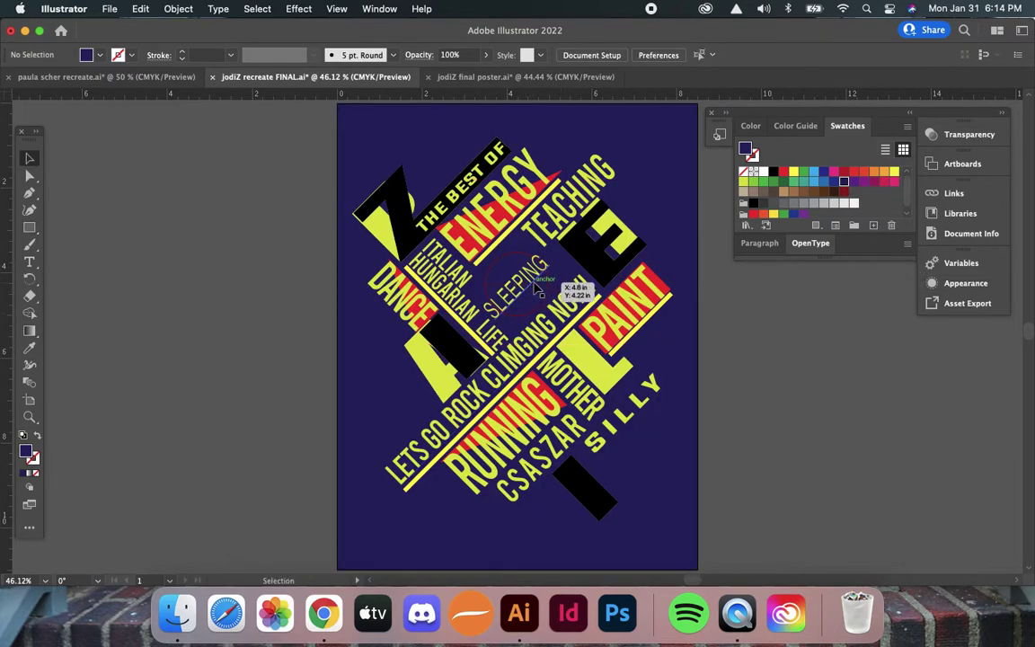
# - Try to thicken the stroke of the circle and bar around the word SLEEPING
pyautogui.click(551, 292)
pyautogui.click(551, 292)
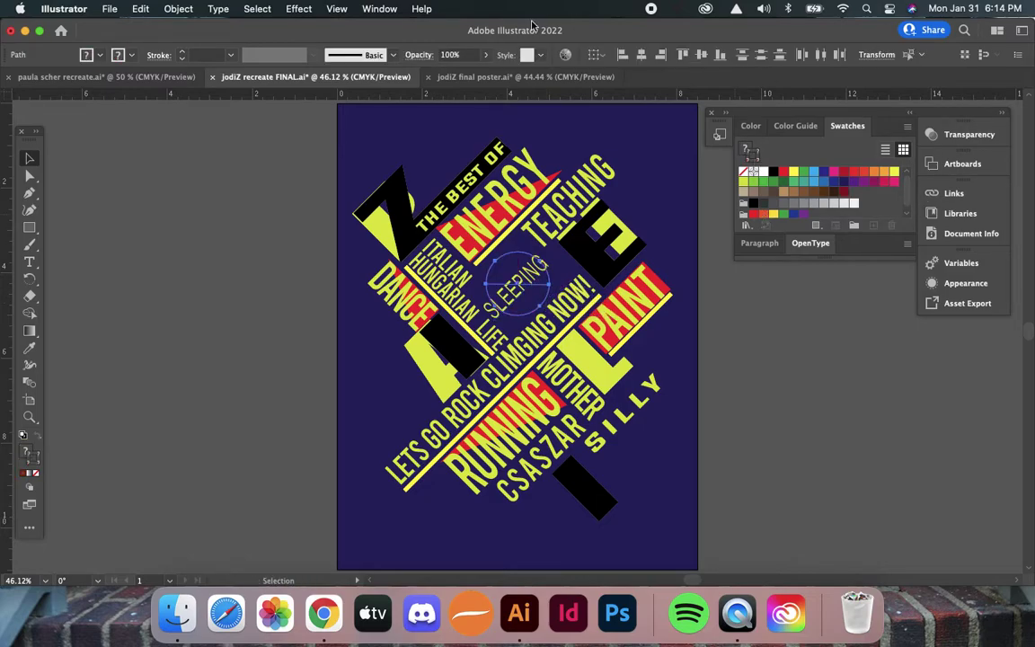
pyautogui.click(399, 8)
pyautogui.scroll(-5, 472, 531)
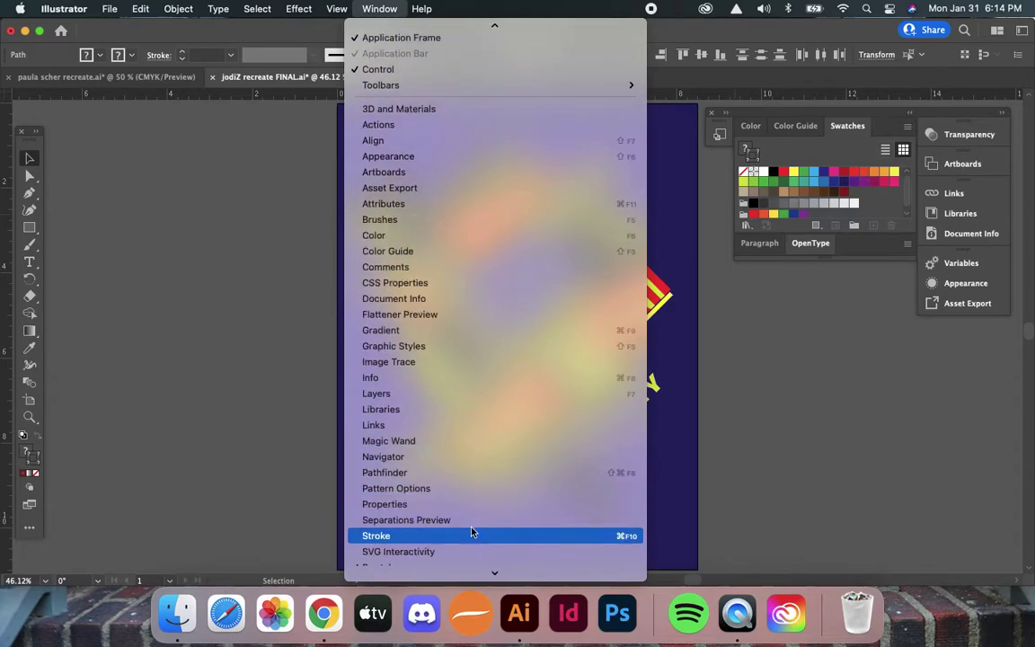
pyautogui.click(427, 317)
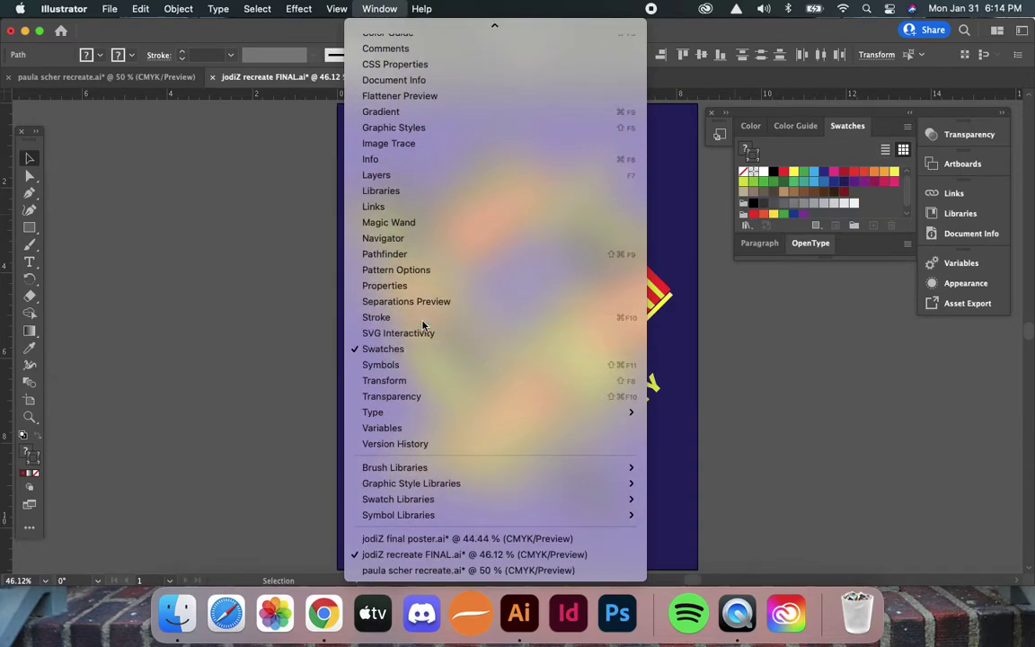
pyautogui.click(743, 155)
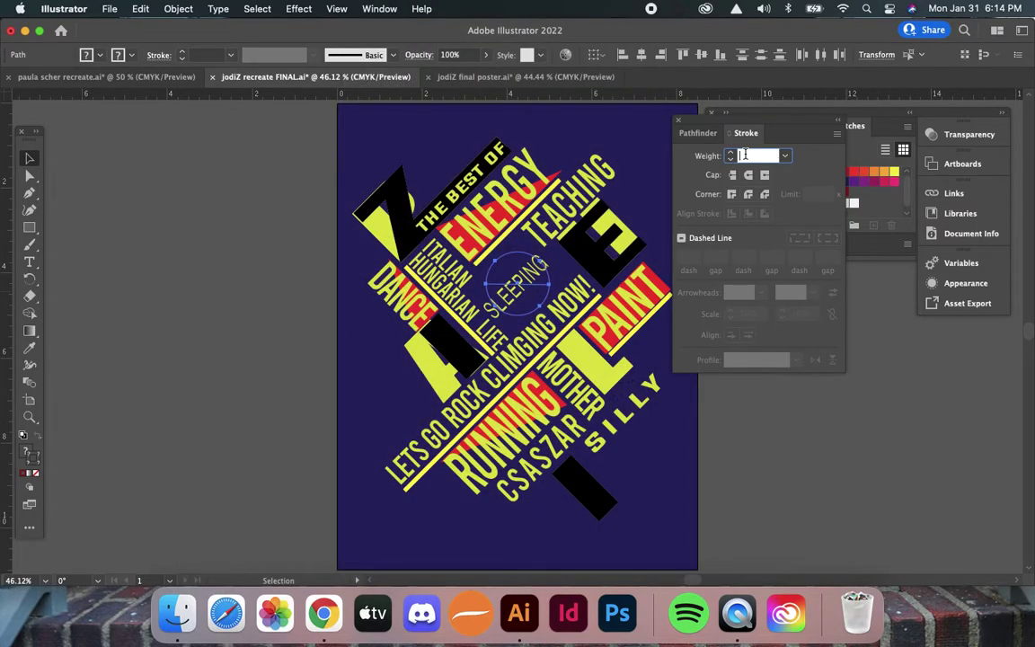
pyautogui.write('10')
pyautogui.press('Return')
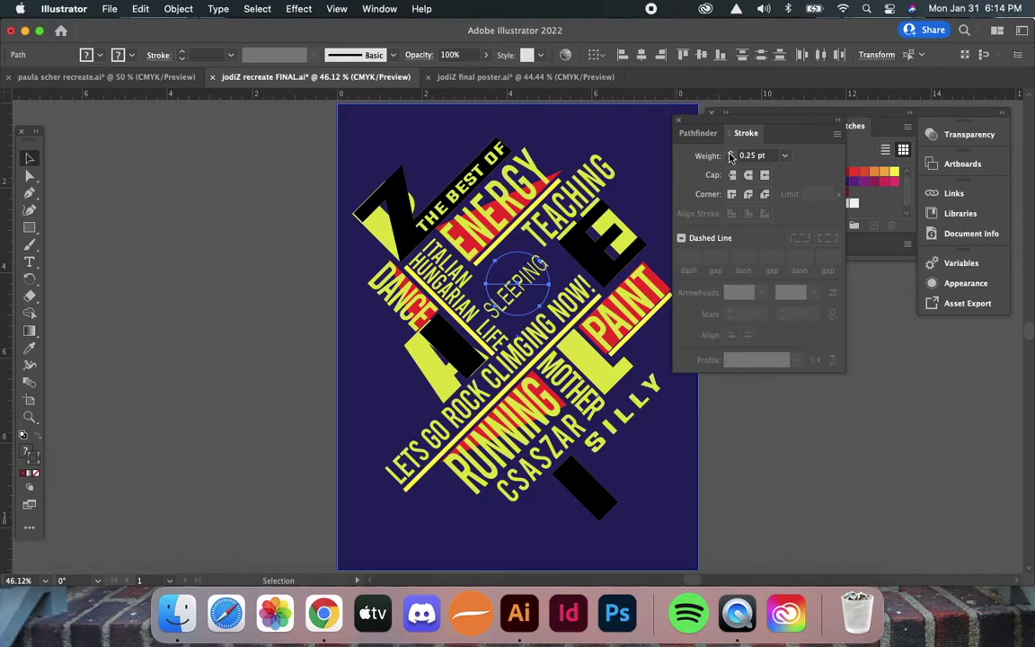
pyautogui.click(276, 155)
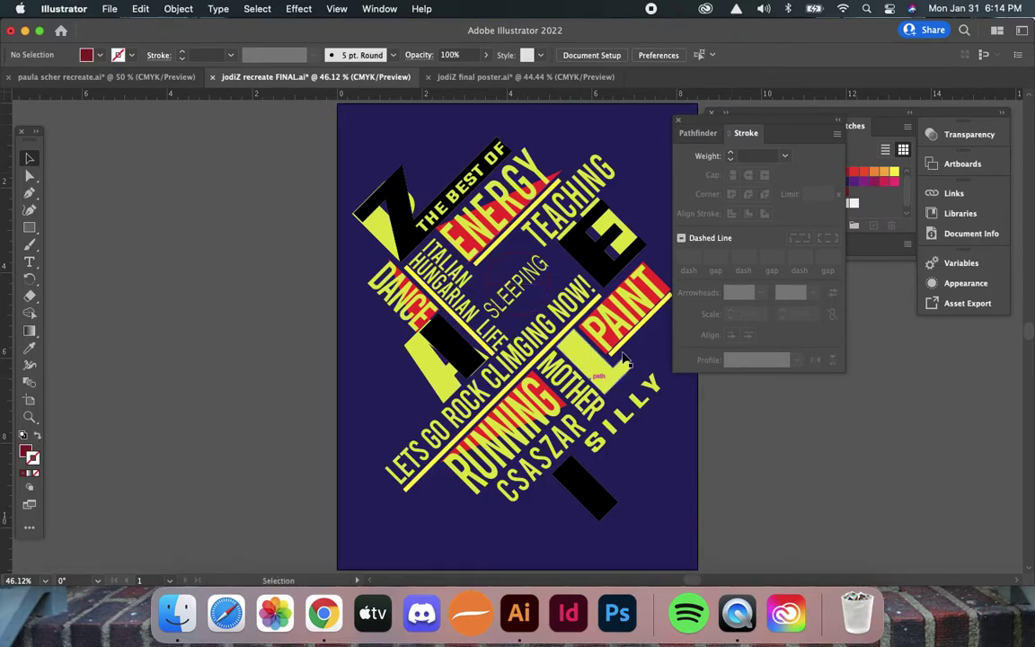
pyautogui.click(486, 78)
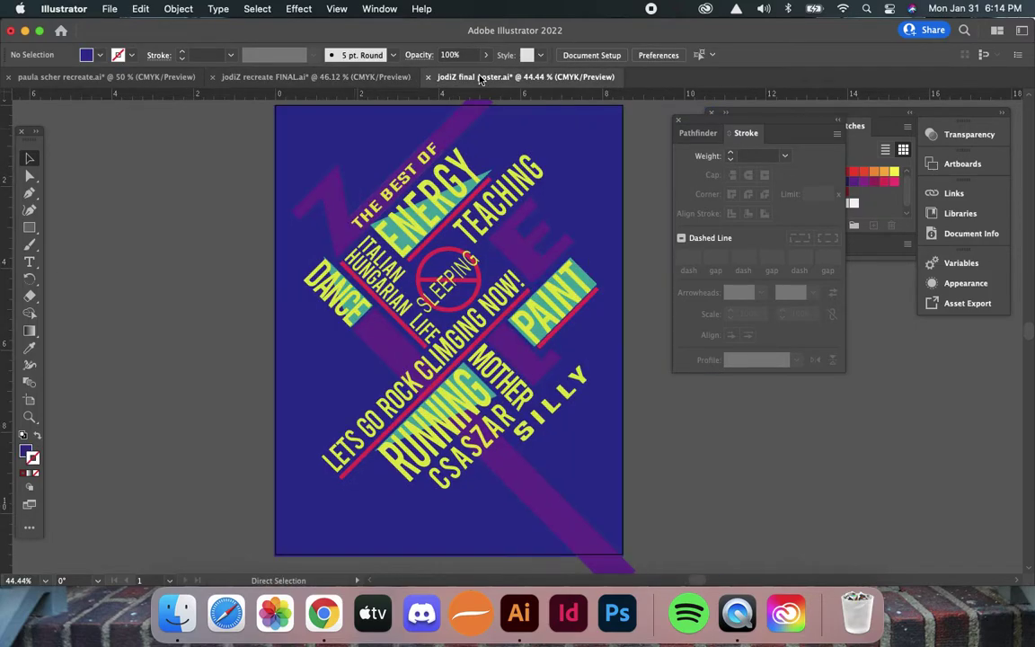
pyautogui.click(363, 78)
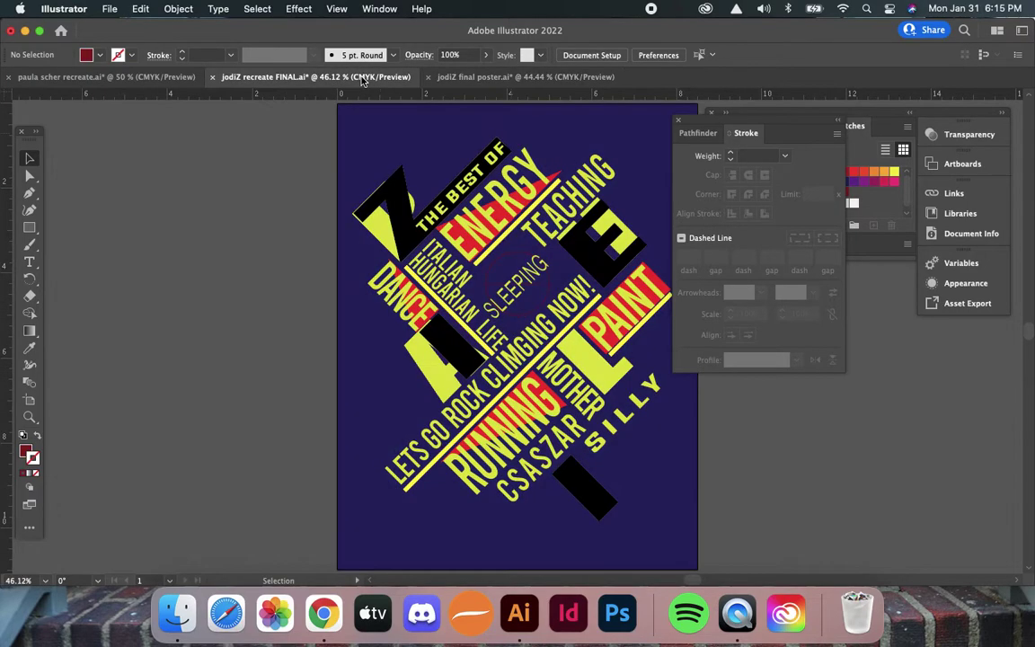
pyautogui.click(458, 78)
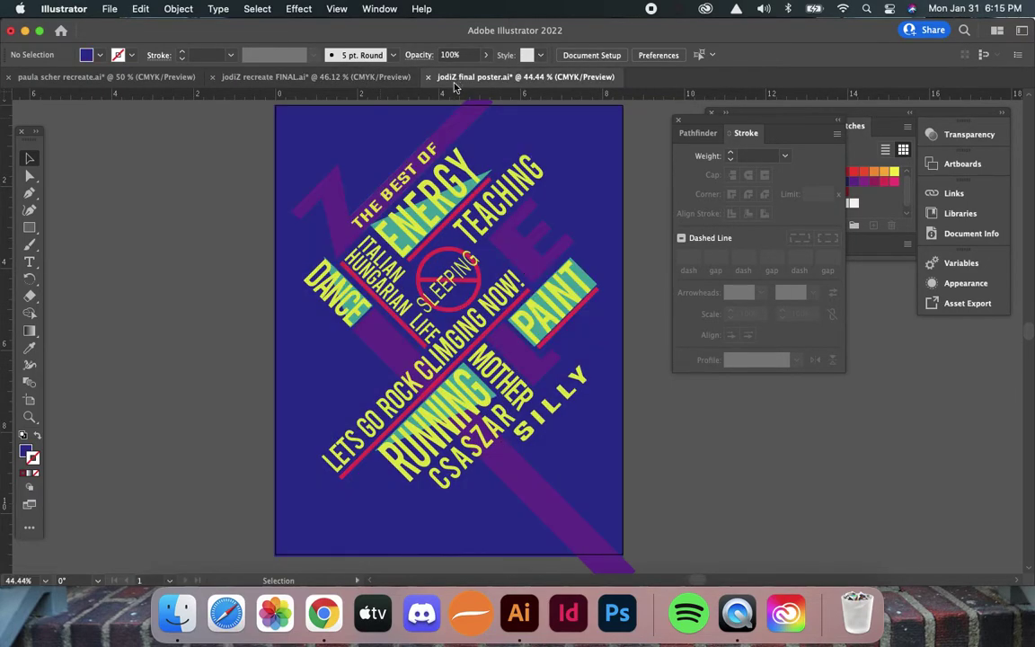
pyautogui.click(315, 79)
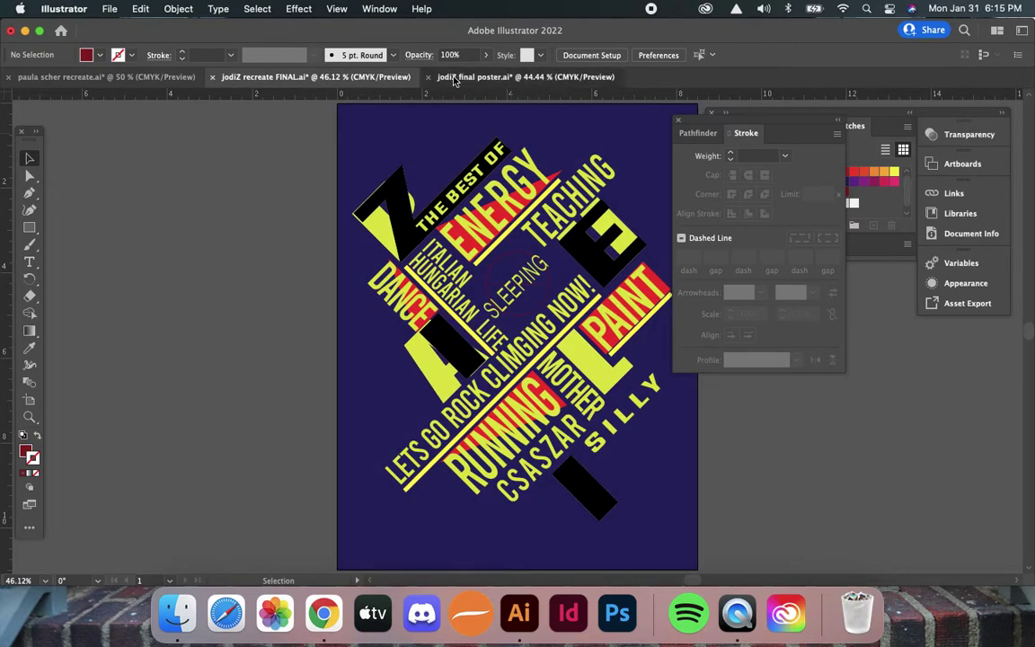
pyautogui.click(485, 78)
pyautogui.moveTo(410, 135); pyautogui.dragTo(556, 523)
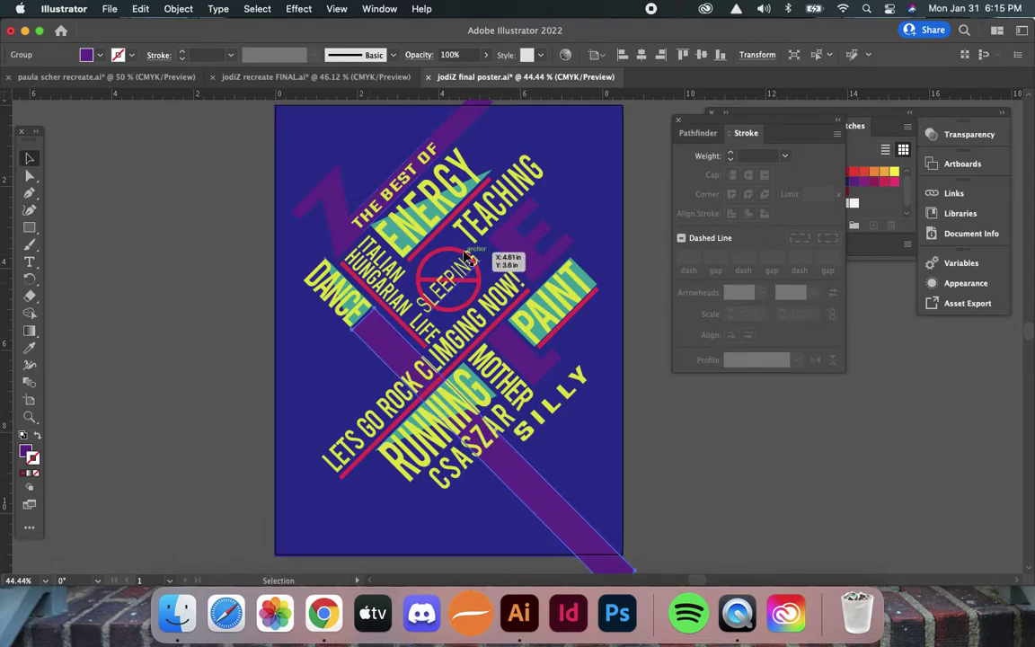
pyautogui.click(364, 77)
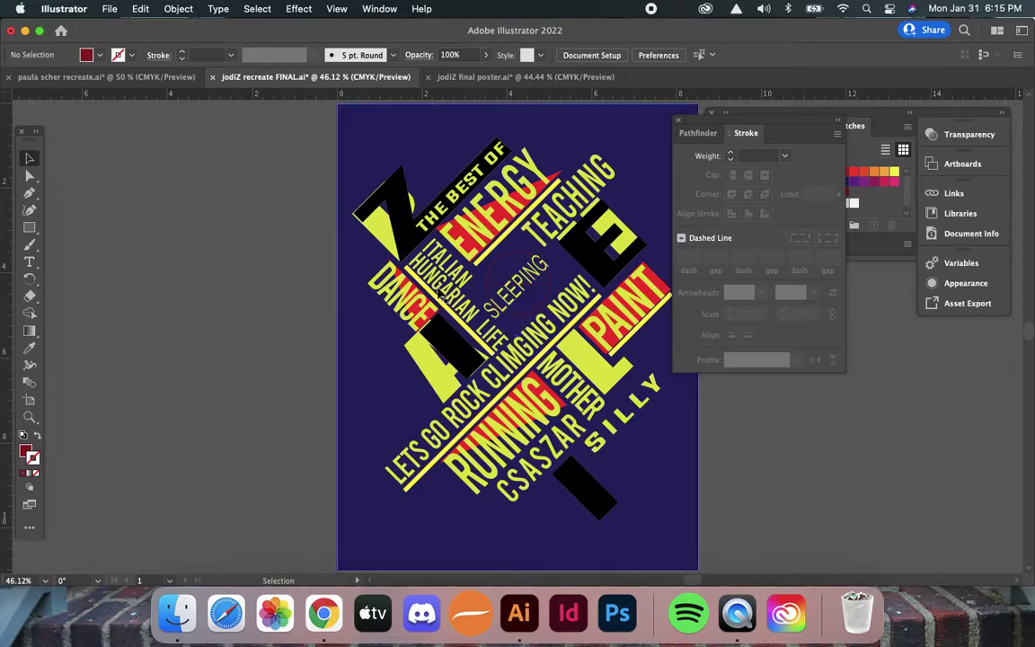
# - In jodiZ final poster.ai, delete the teal shapes behind the words ENERGY and PAINT
pyautogui.click(513, 77)
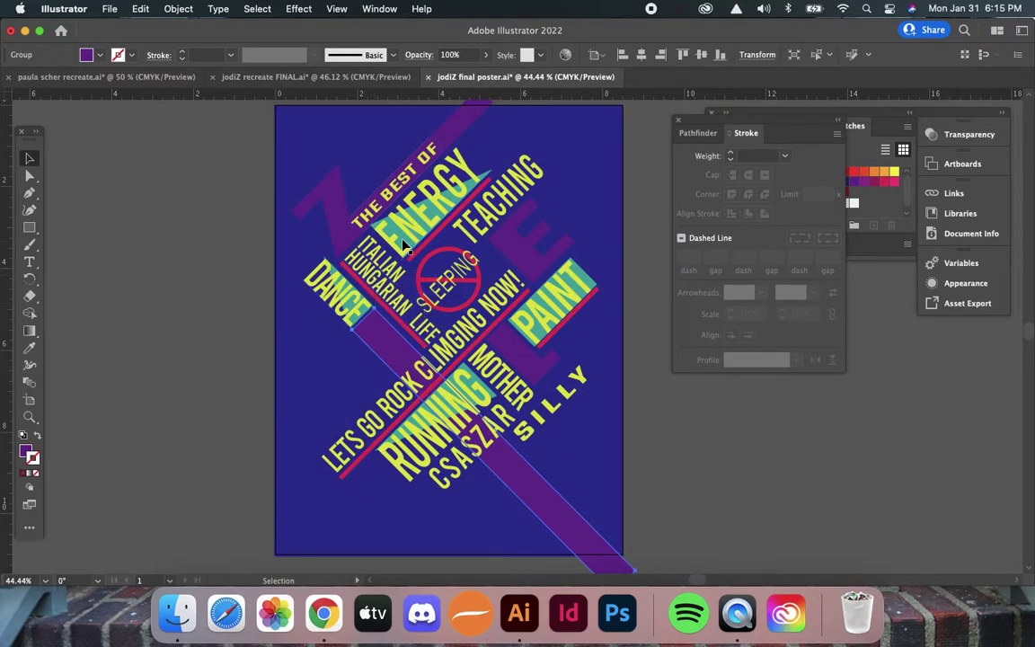
pyautogui.click(365, 218)
pyautogui.moveTo(493, 172); pyautogui.dragTo(492, 176)
pyautogui.press('Delete')
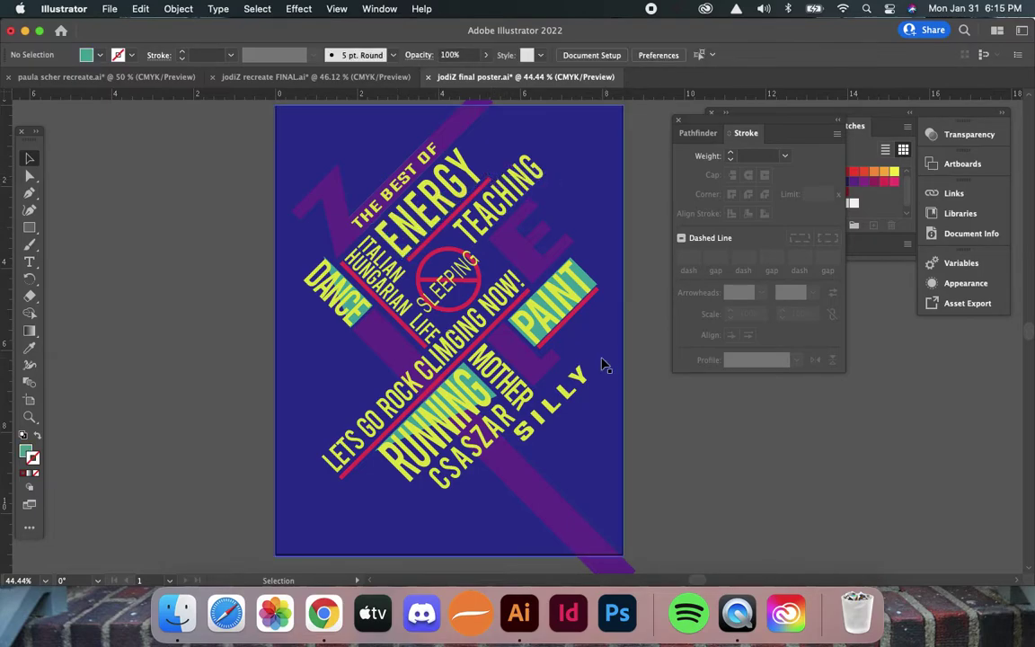
pyautogui.click(591, 281)
pyautogui.press('Delete')
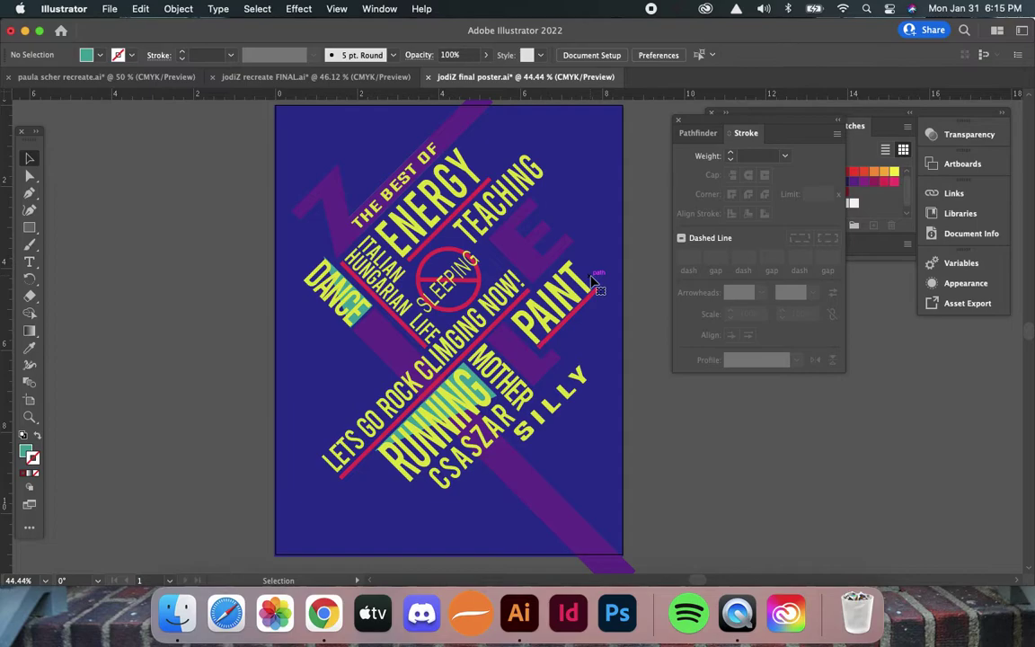